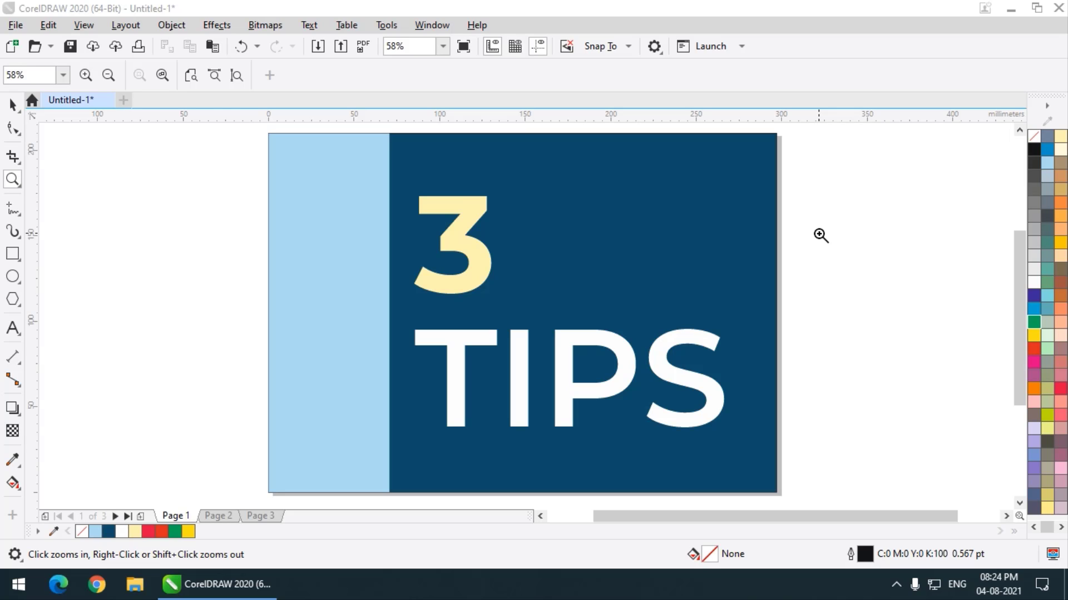
Step: Open Page 2 and examine its paragraph text up close and with all objects fitted in view
left_click(219, 515)
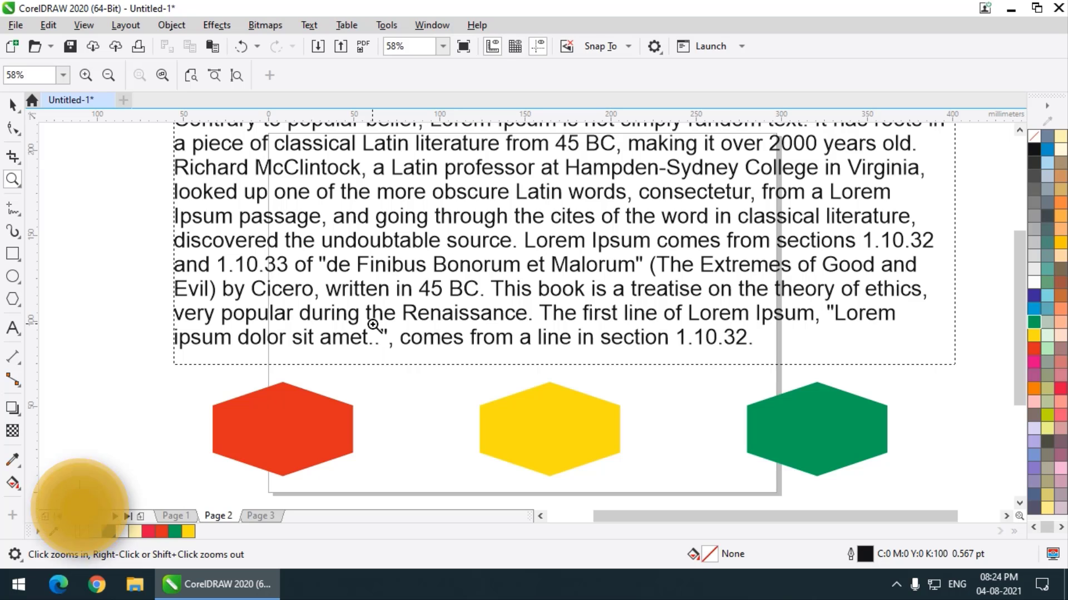
scroll(373, 325, "up", 3)
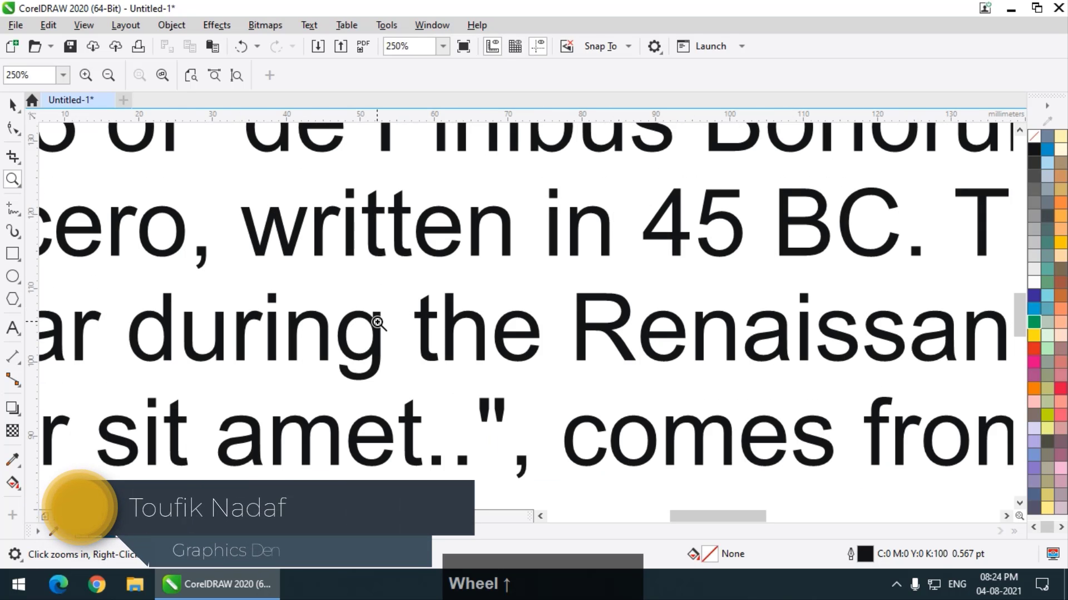
scroll(377, 322, "down", 3)
scroll(378, 323, "down", 1)
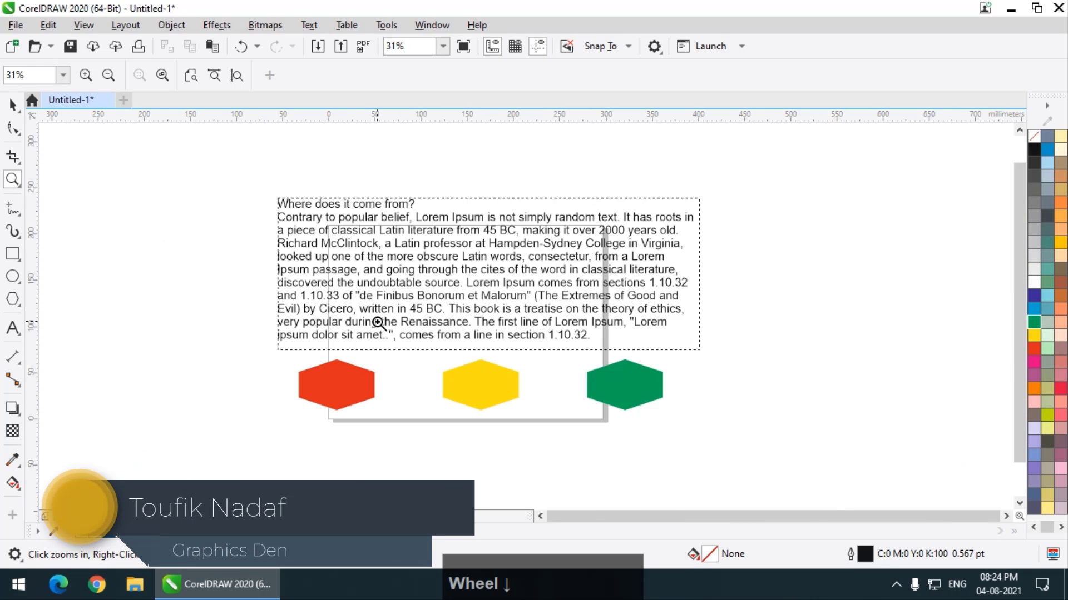
key("F4")
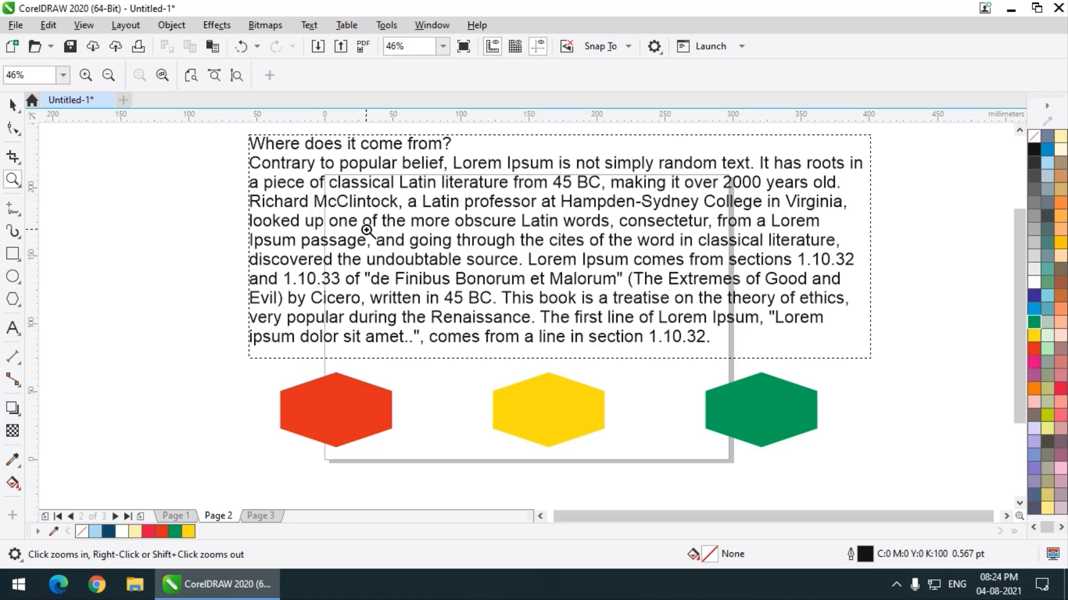
scroll(367, 230, "up", 2)
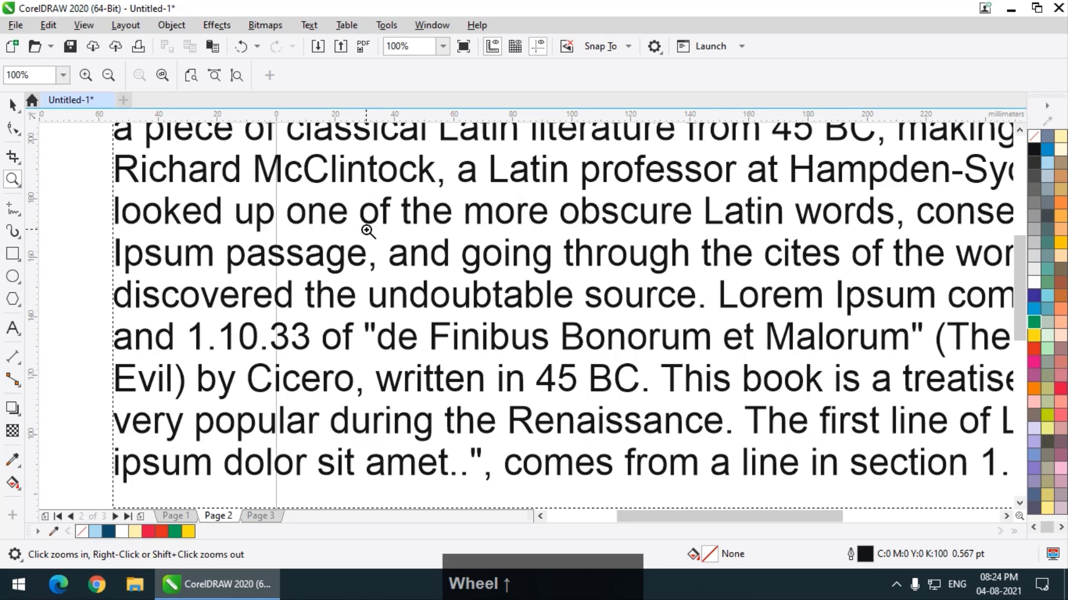
scroll(366, 229, "down", 2)
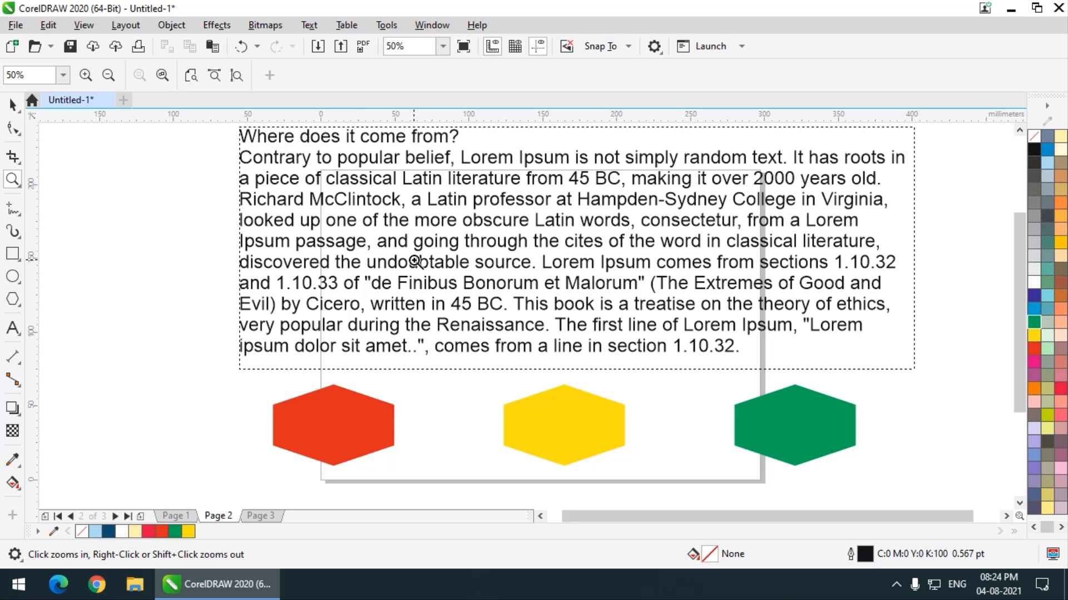
mouse_move(415, 261)
left_mouse_down()
mouse_move(207, 266)
mouse_move(569, 279)
mouse_move(264, 249)
mouse_move(505, 278)
mouse_move(413, 274)
left_mouse_up()
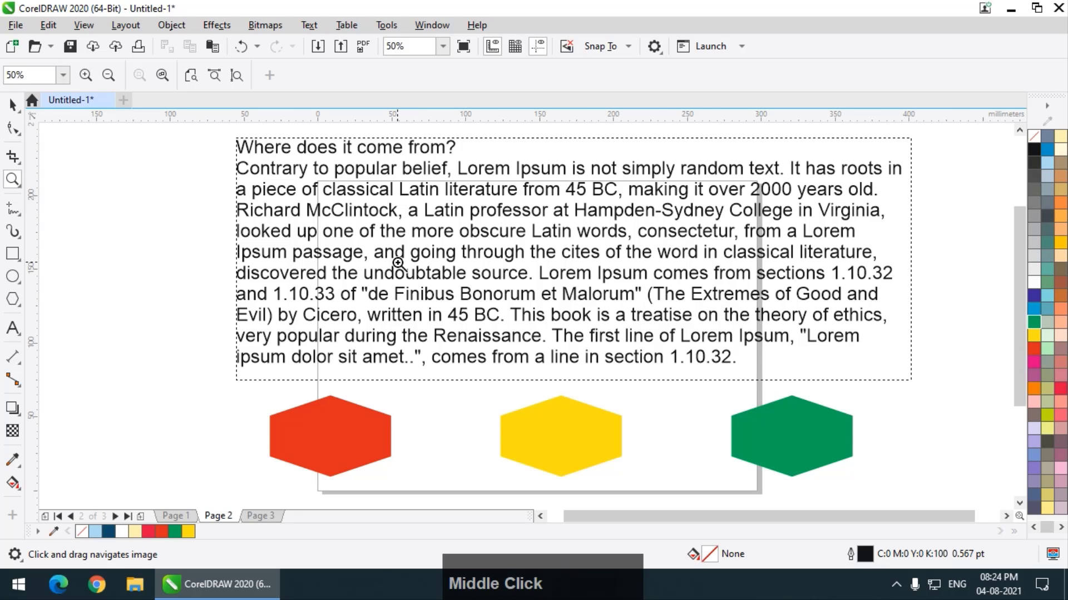
scroll(398, 263, "up", 2)
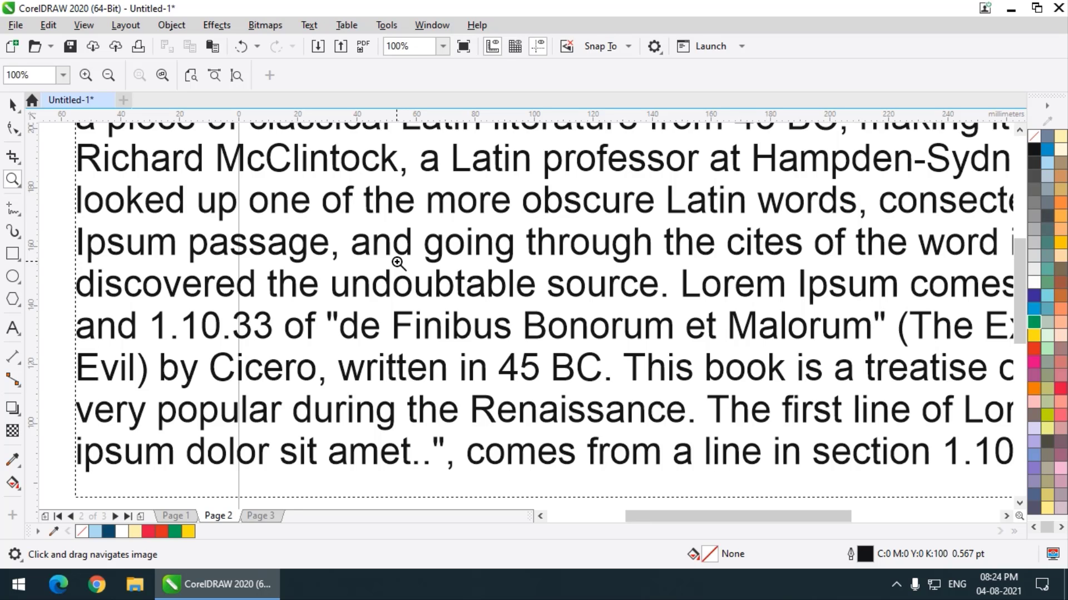
Step: Examine the enlarged paragraph text on Page 2 from side to side, then the whole layout at 50%
key("ctrl")
scroll(398, 262, "right", 3)
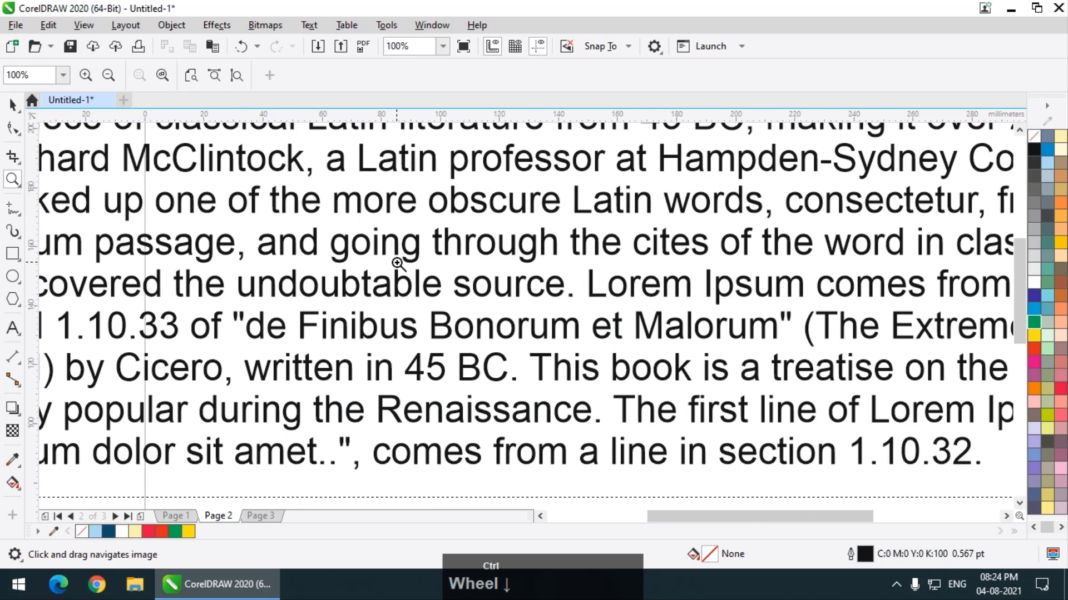
scroll(399, 262, "right", 4)
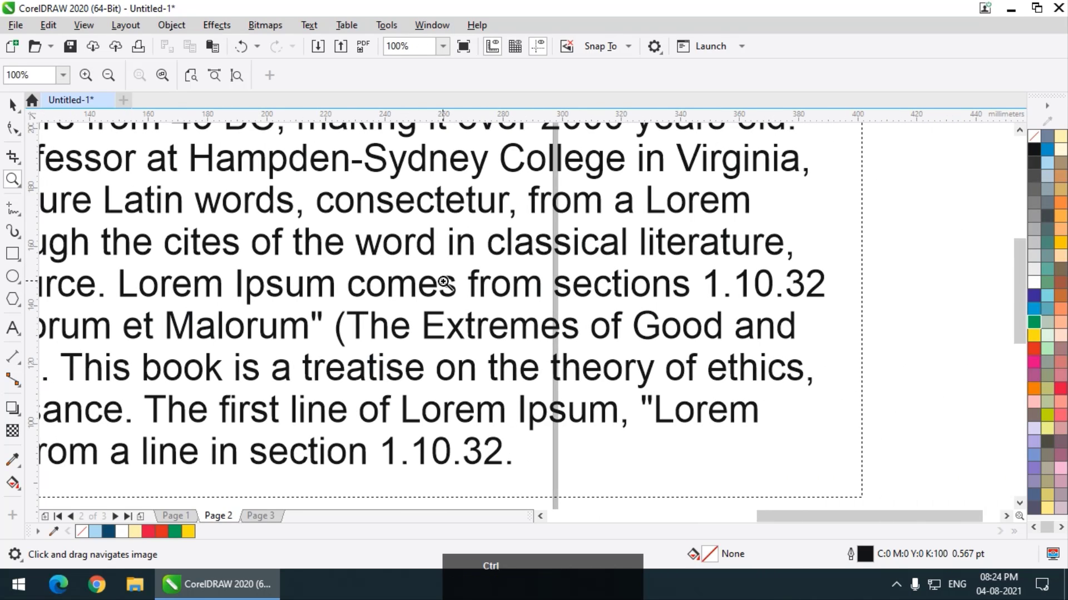
scroll(443, 282, "left", 3)
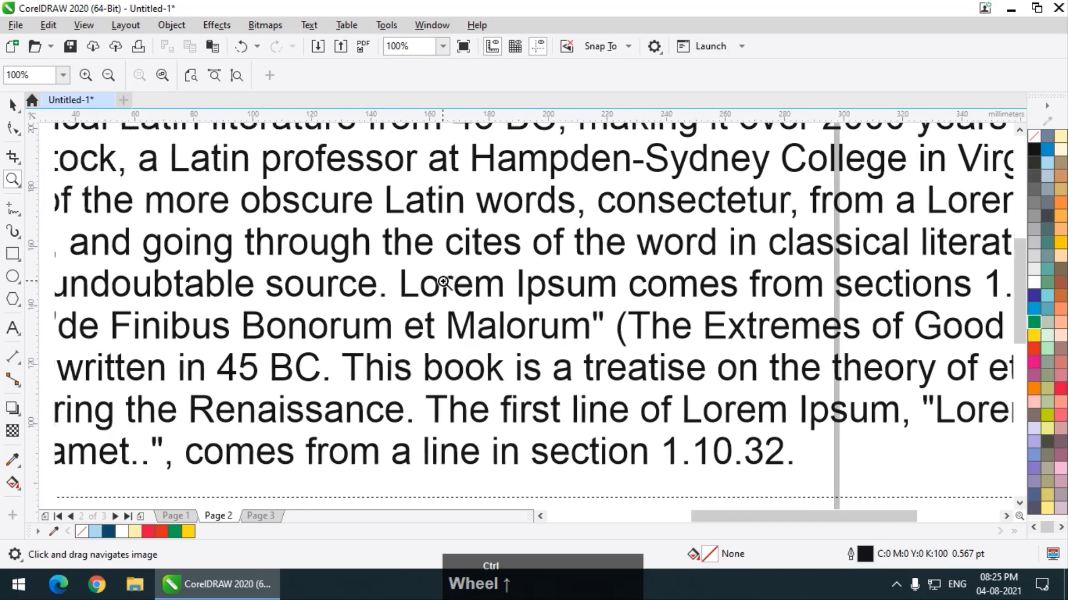
scroll(443, 283, "left", 4)
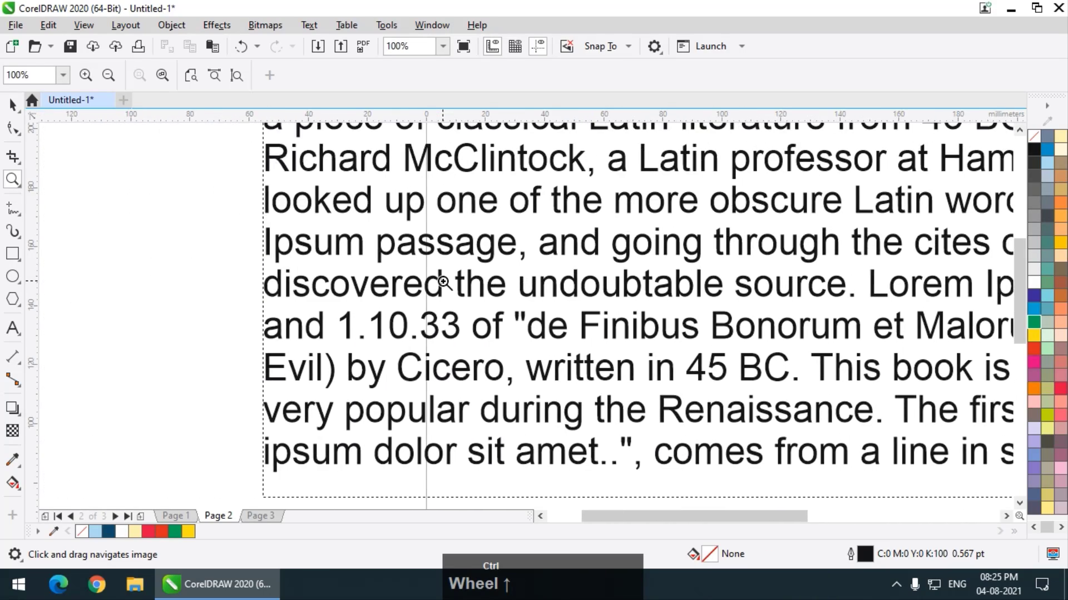
scroll(443, 282, "right", 3)
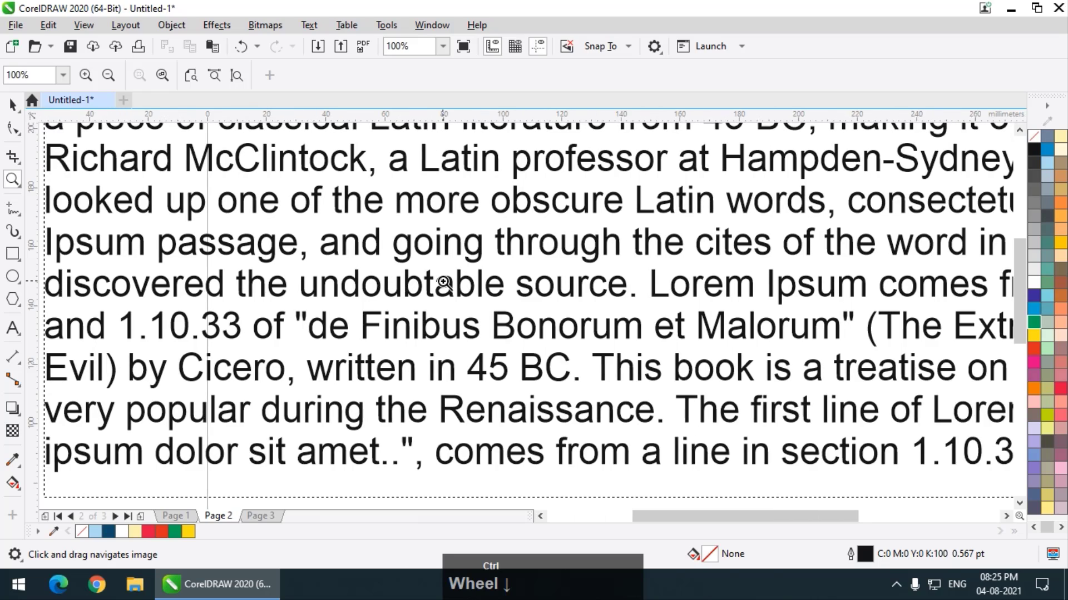
scroll(443, 282, "right", 5)
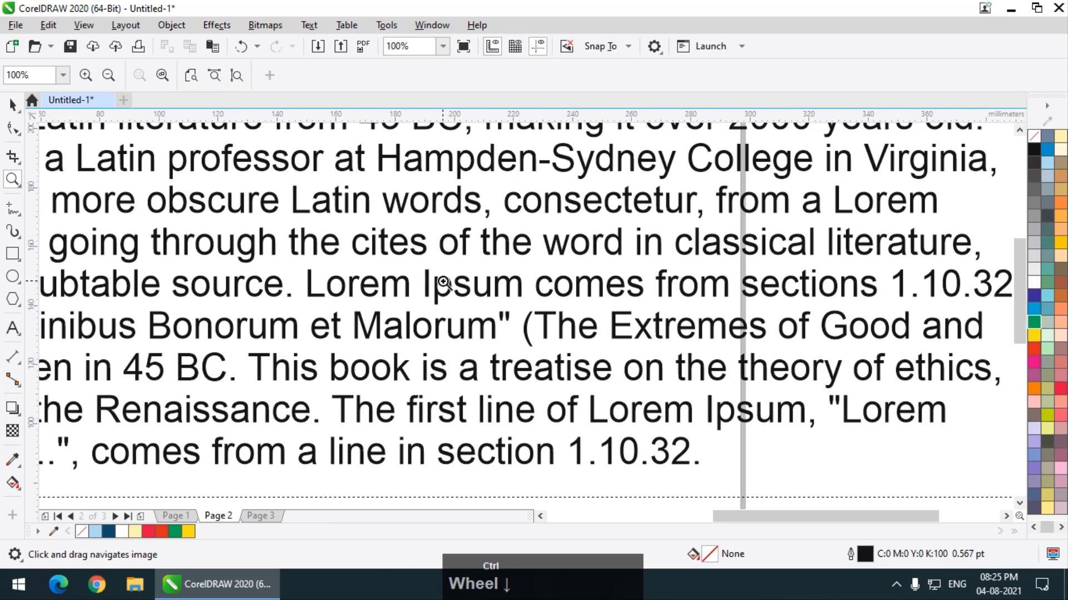
scroll(444, 283, "right", 3)
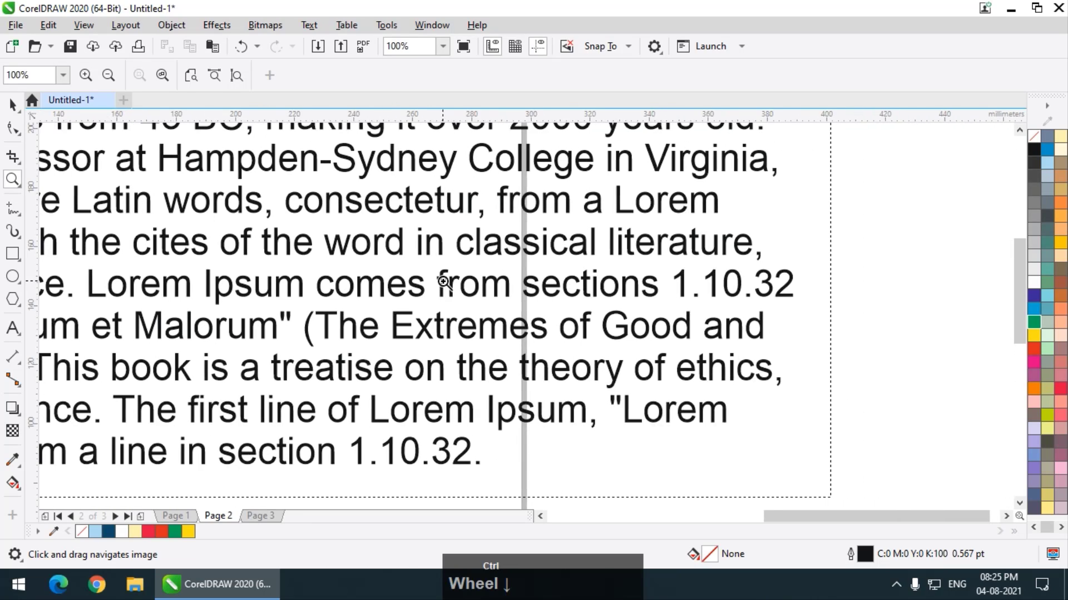
scroll(443, 282, "right", 1)
scroll(443, 282, "left", 5)
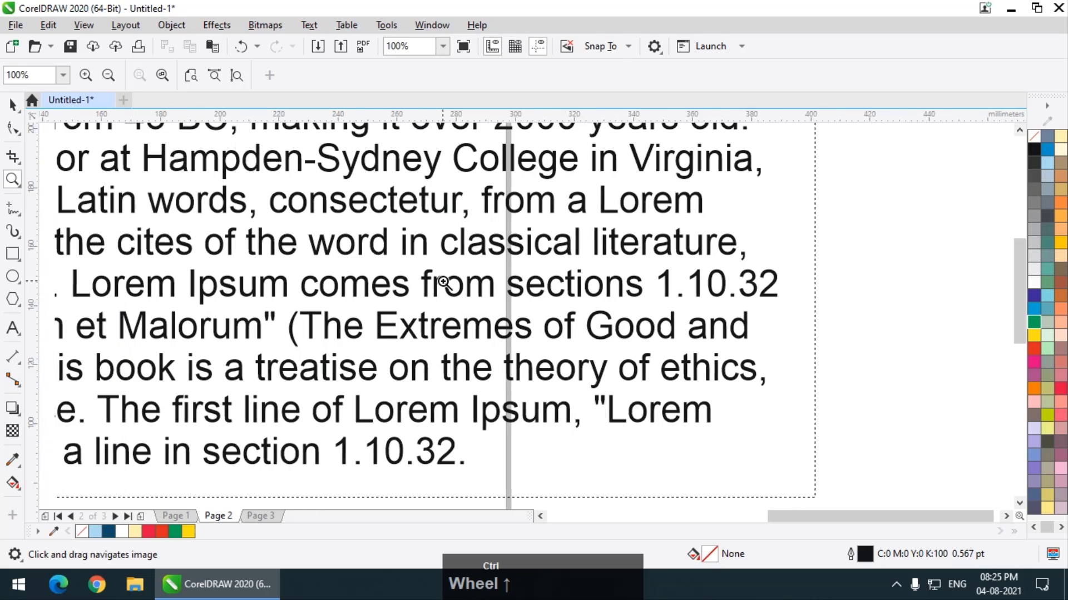
scroll(444, 282, "left", 6)
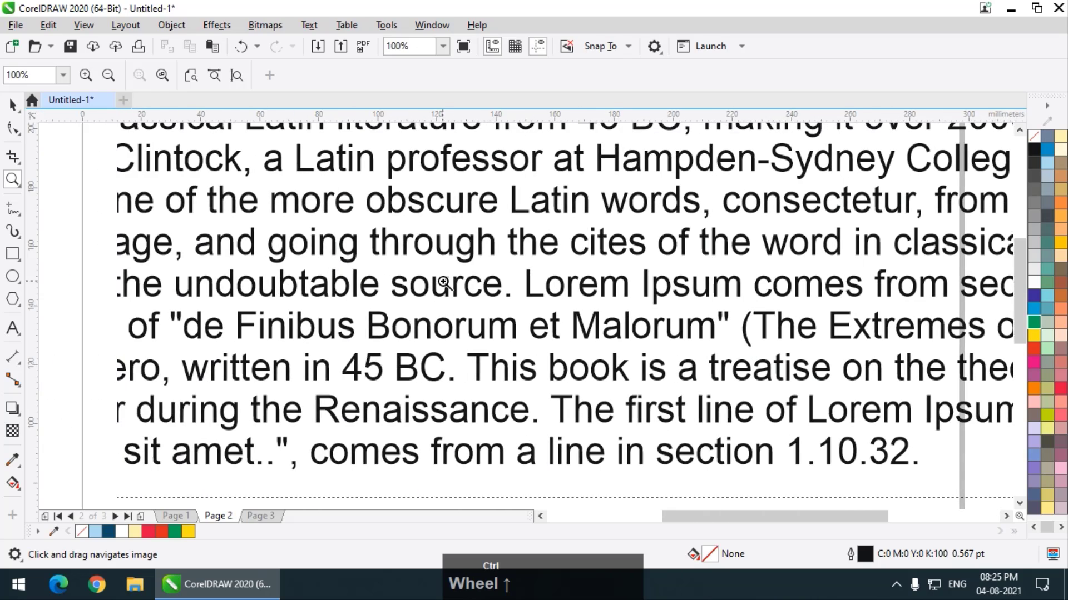
scroll(418, 252, "down", 2, "ctrl")
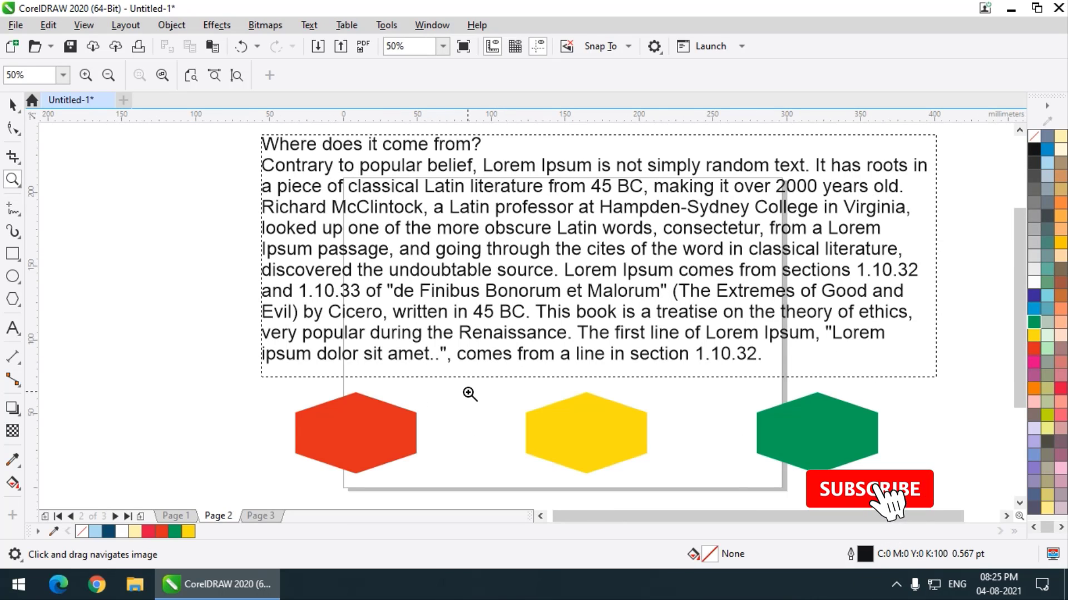
Step: Look across the Page 2 layout horizontally at 50% zoom, past both sides of the text and hexagons
key("ctrl")
scroll(466, 392, "left", 5, "ctrl")
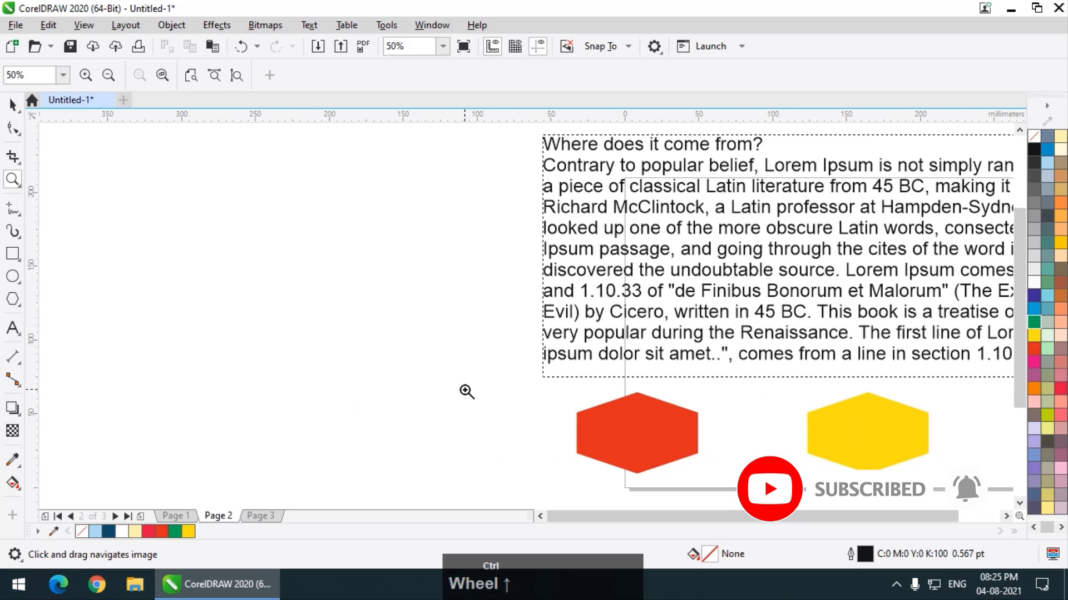
scroll(465, 391, "left", 1, "ctrl")
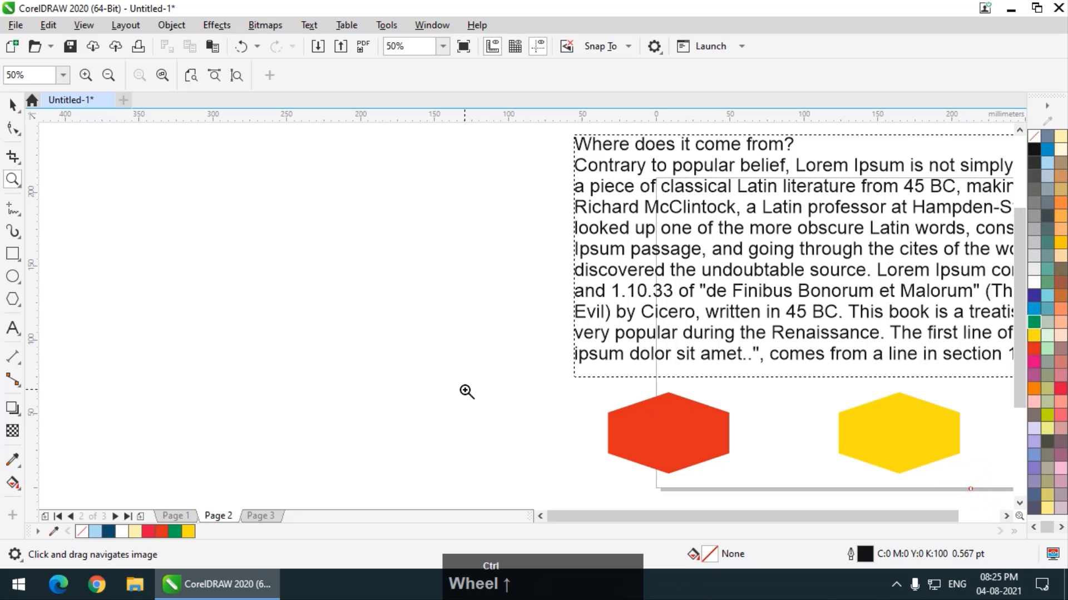
scroll(466, 392, "right", 2, "ctrl")
scroll(466, 392, "right", 1, "ctrl")
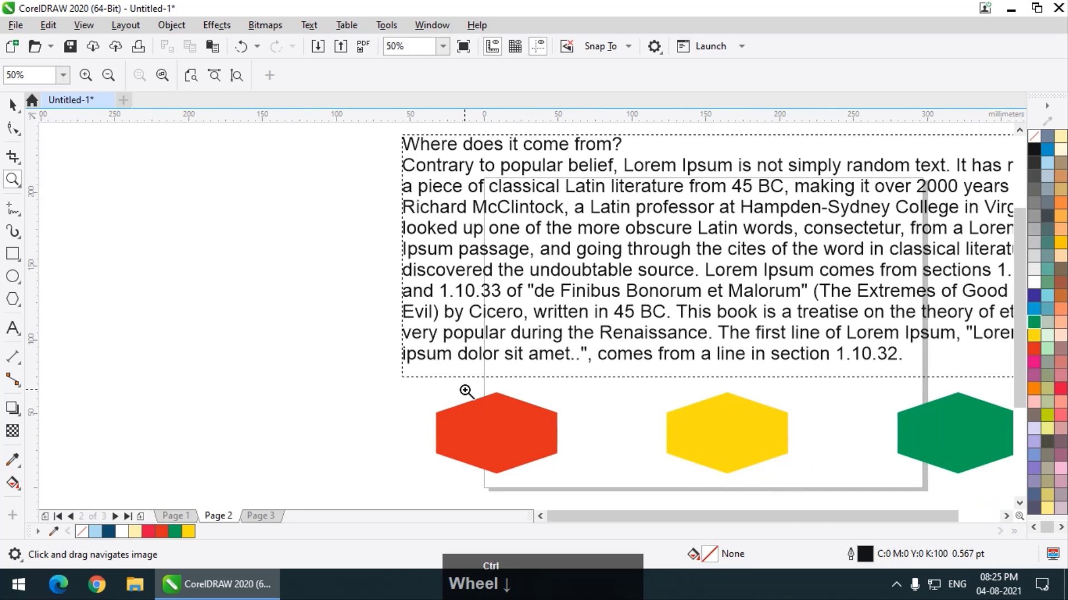
scroll(466, 392, "right", 3, "ctrl")
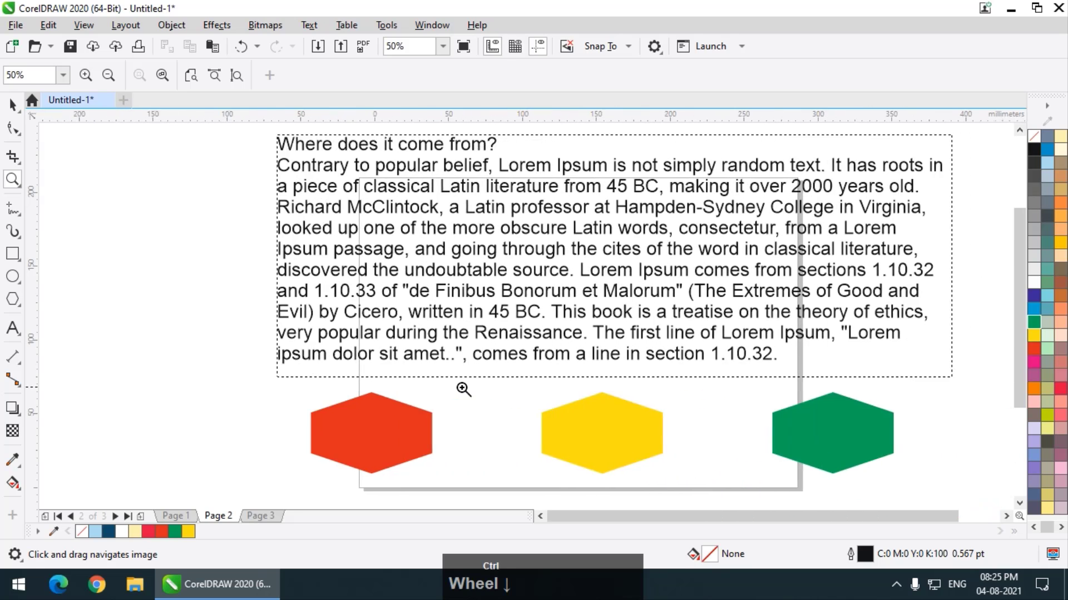
scroll(464, 389, "right", 3, "ctrl")
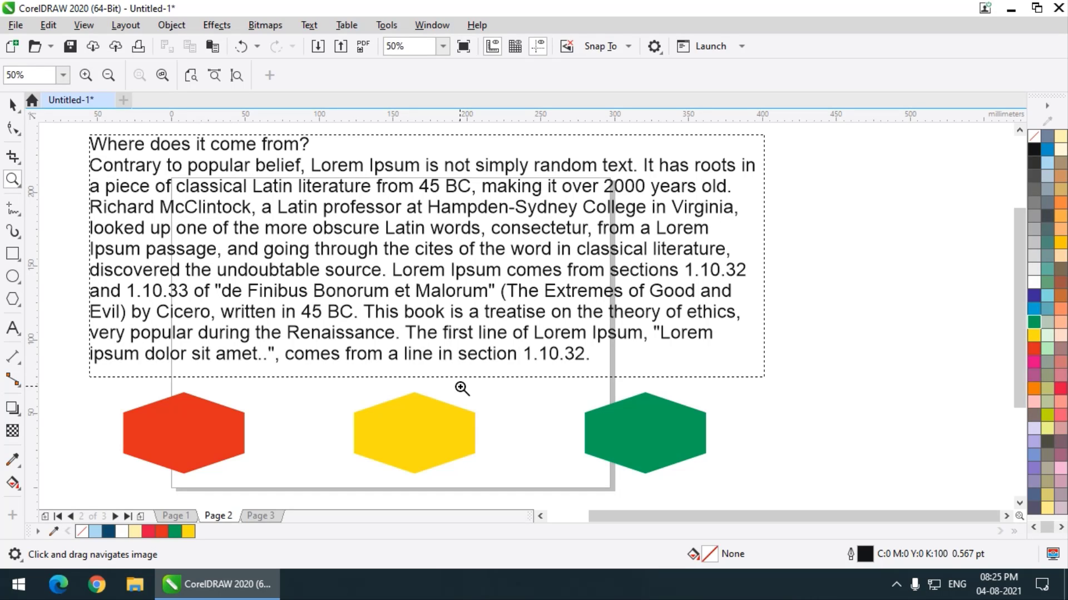
Step: Look over the Page 2 layout vertically, from above the text heading down to below the hexagons
key("alt")
scroll(462, 388, "down", 5)
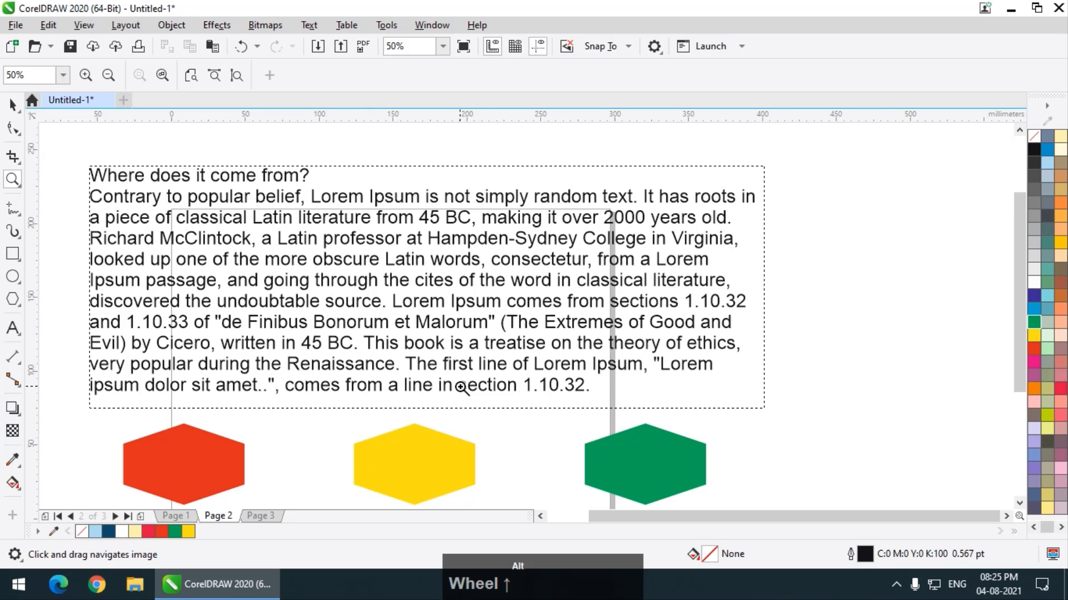
scroll(461, 387, "down", 5)
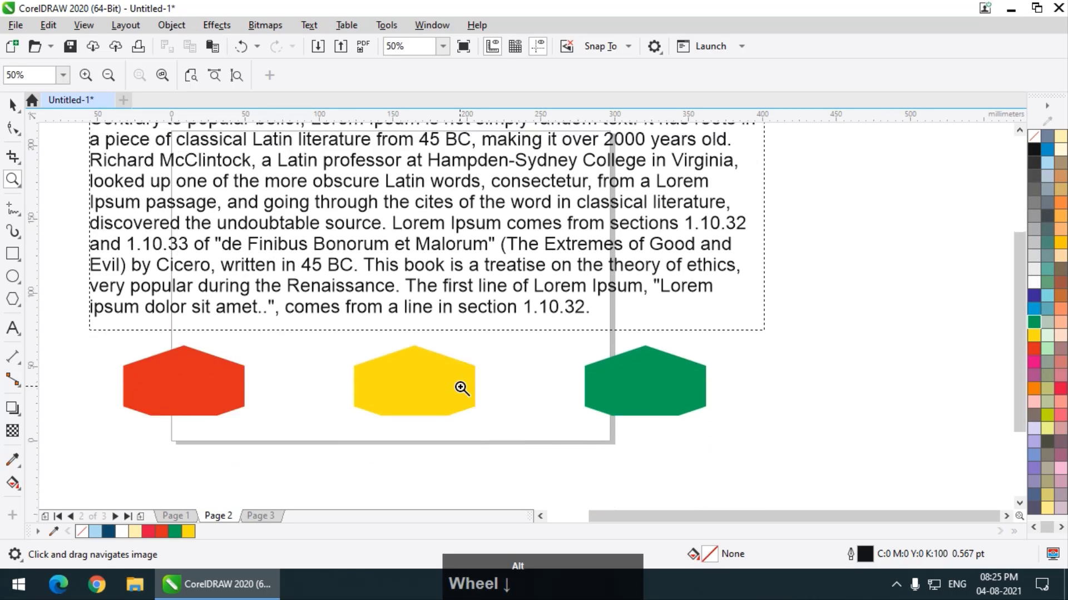
scroll(461, 388, "up", 3)
scroll(461, 388, "up", 6)
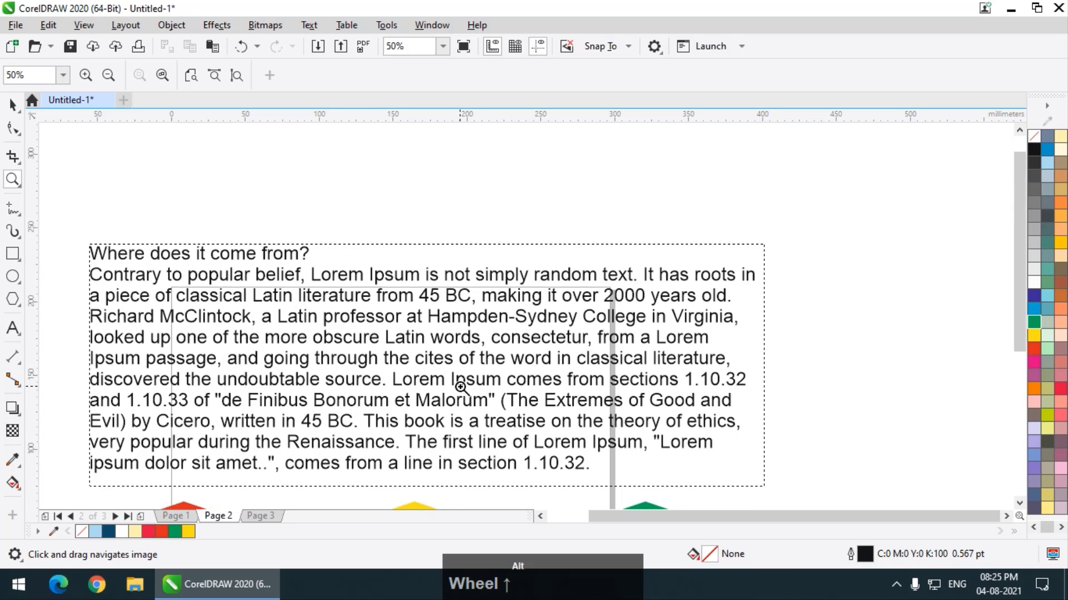
scroll(461, 388, "down", 6)
scroll(461, 388, "down", 1)
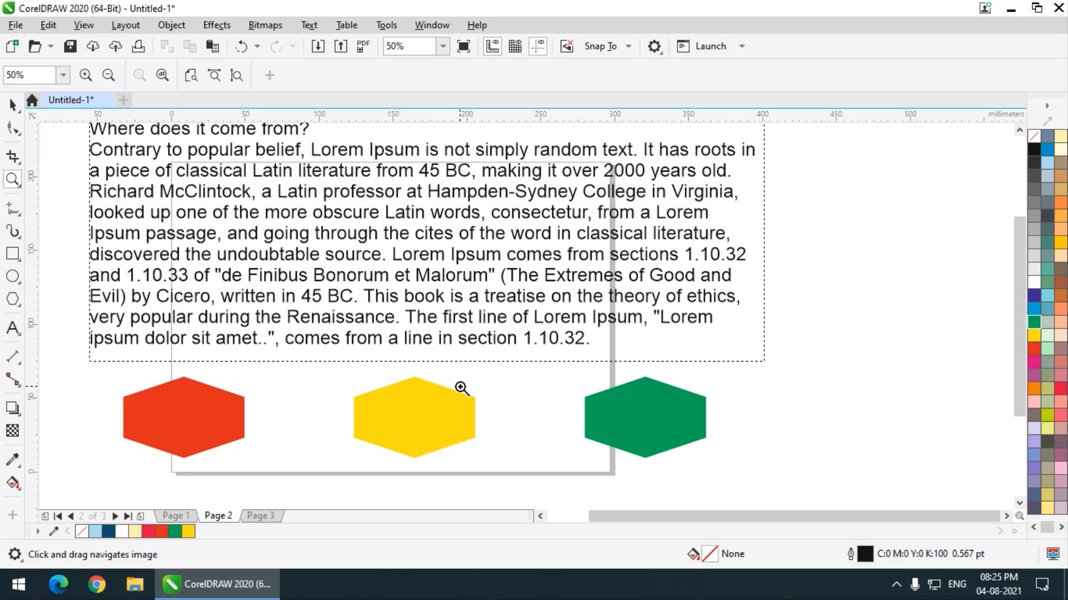
Step: Delete the red, yellow and green hexagons below the paragraph text
left_click(13, 104)
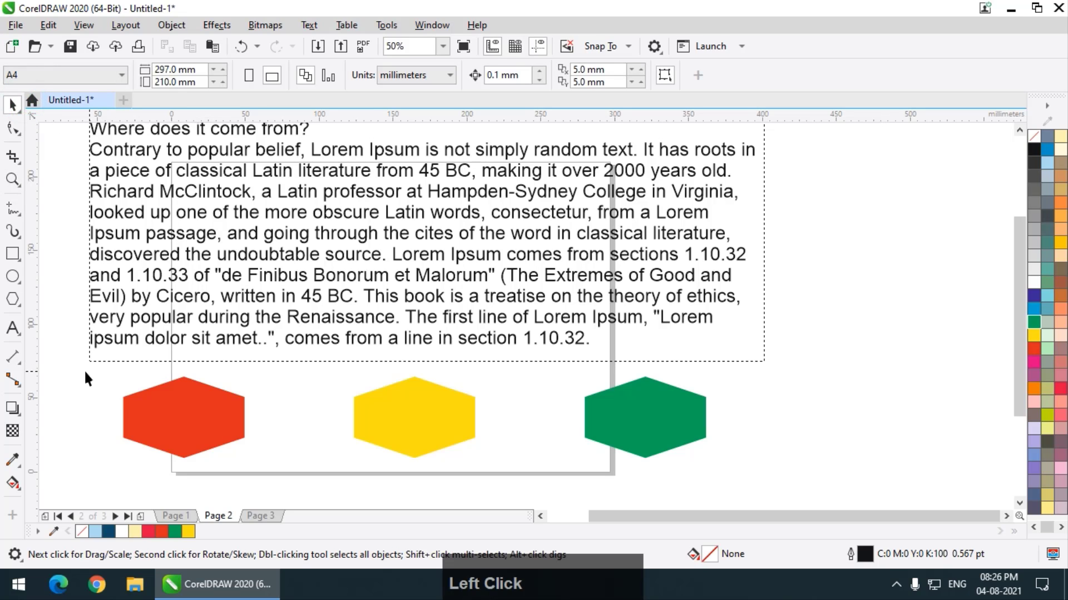
left_click_drag(85, 371, 825, 465)
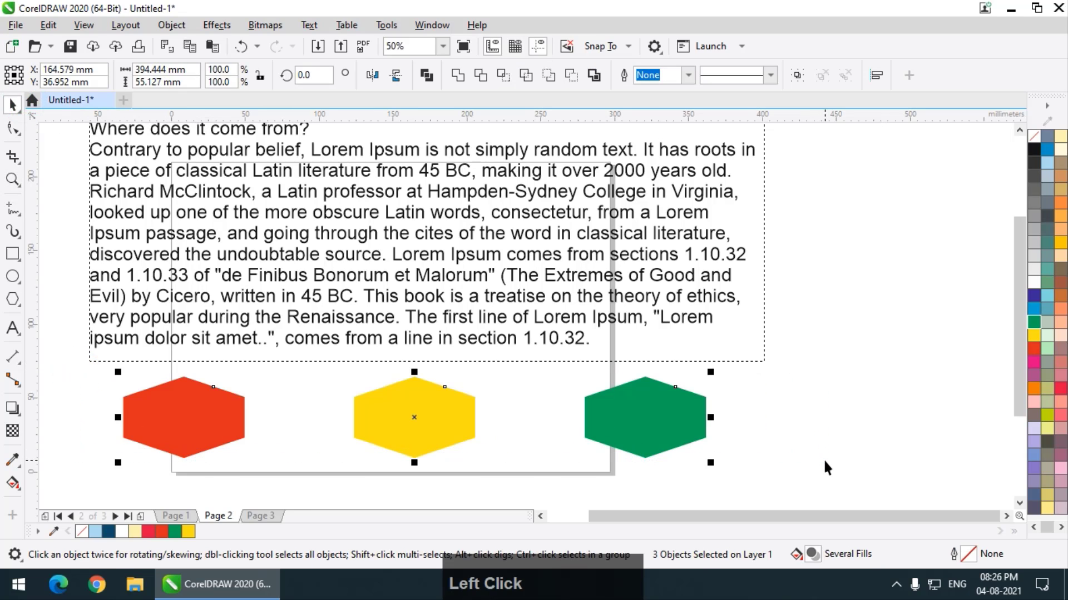
key("Delete")
Step: Draw a near-circular ellipse about 66 by 65 mm below the paragraph text and fill it red (C0 M100 Y60 K0)
left_click(13, 276)
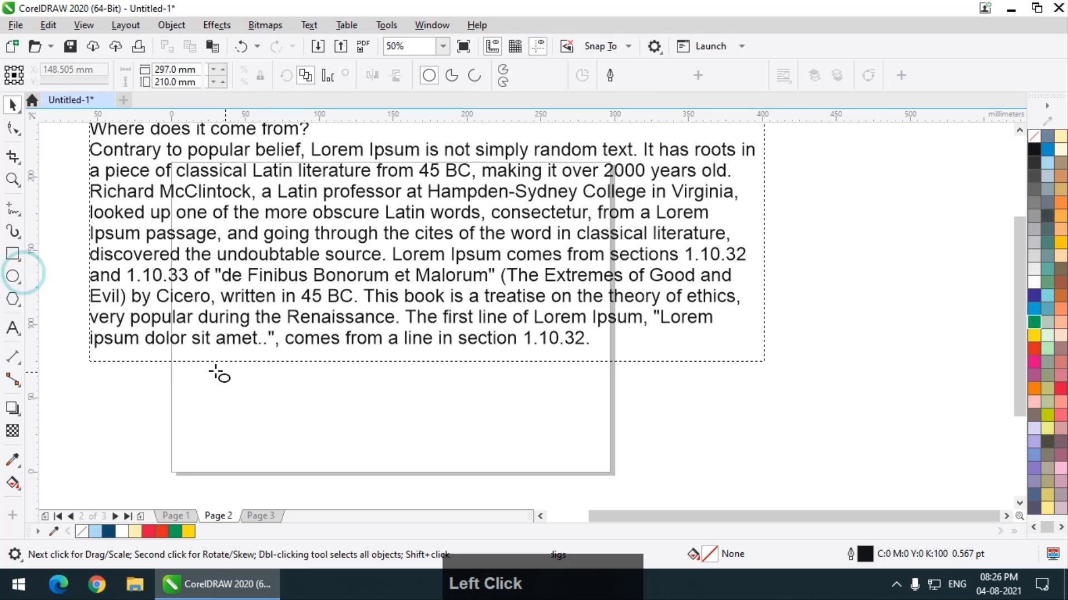
left_click_drag(173, 366, 280, 470)
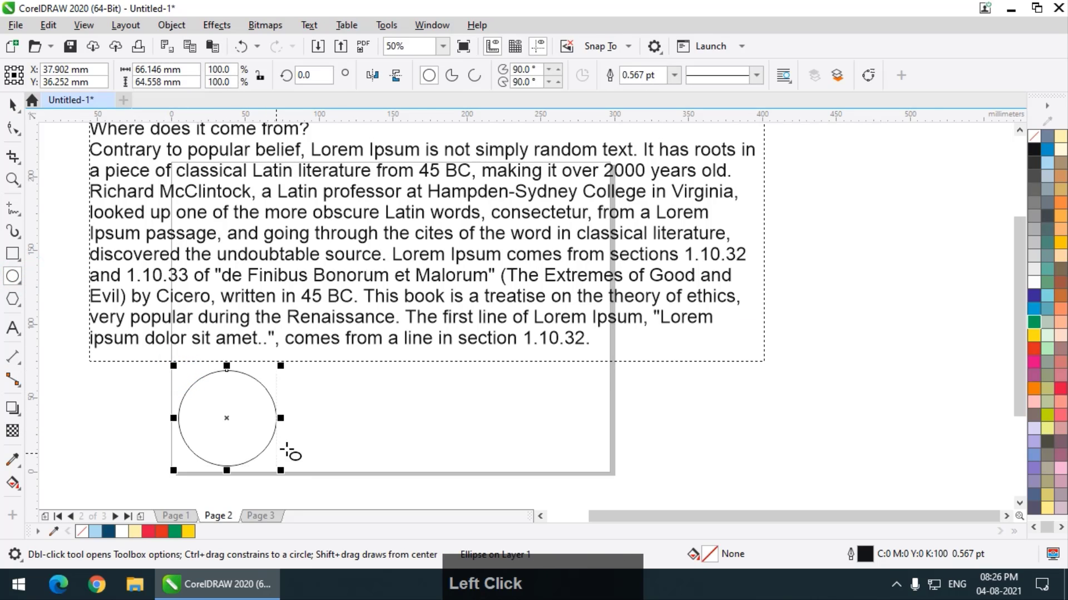
left_click(1060, 389)
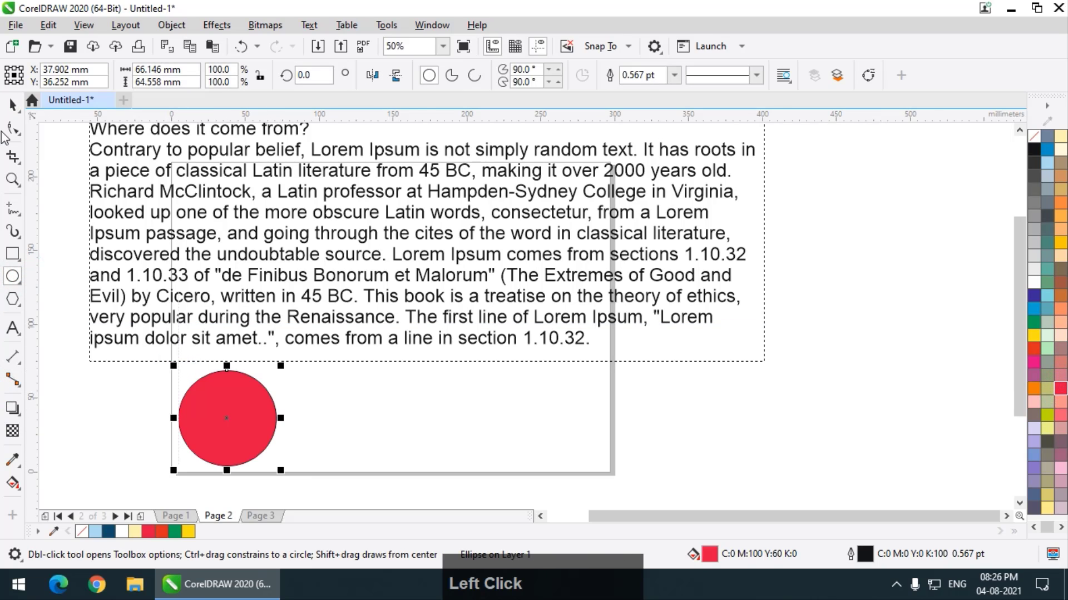
Step: Duplicate the red circle twice along a horizontal row, with centres about 153 mm apart
left_click(13, 104)
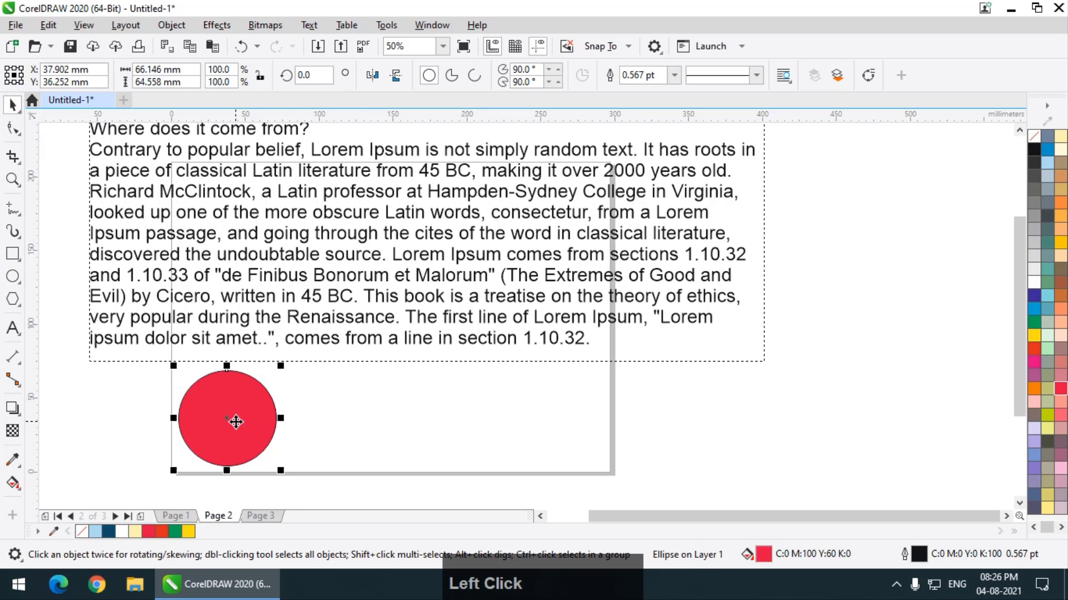
left_click_drag(235, 422, 461, 421)
right_click(462, 421)
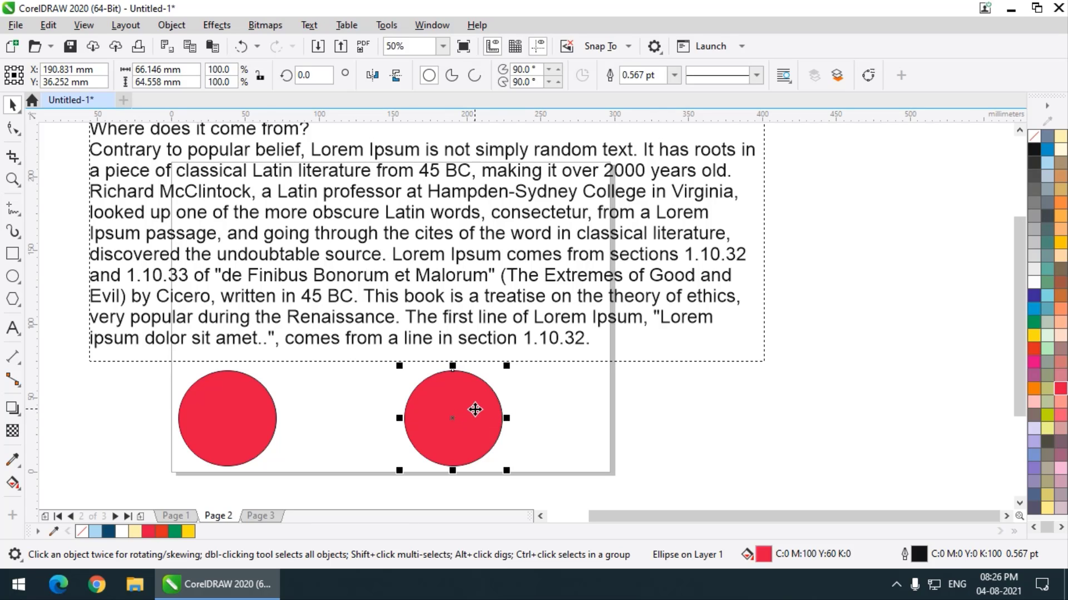
left_click_drag(475, 410, 702, 410)
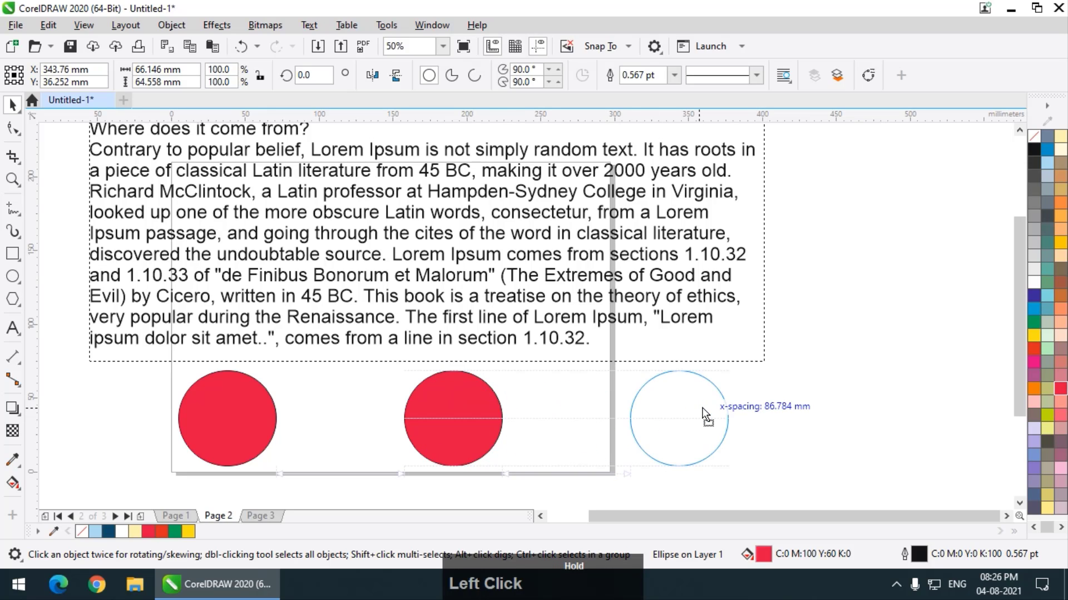
right_click(702, 410)
left_click_drag(702, 409, 702, 408)
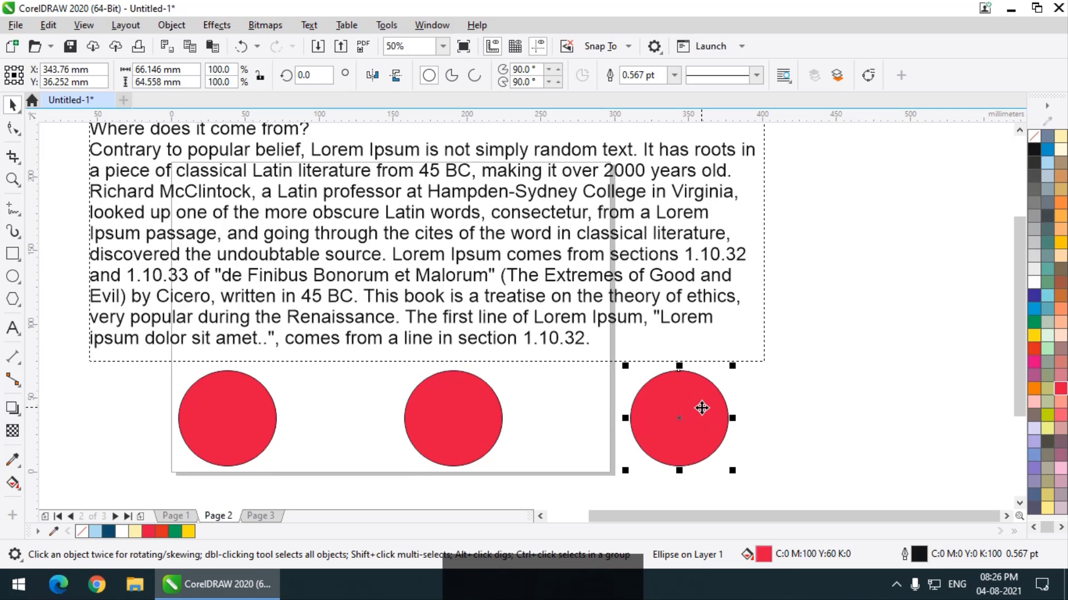
Step: Delete both duplicated circles, keeping only the original red circle near the page's left edge
key("Delete")
left_click(477, 402)
key("Delete")
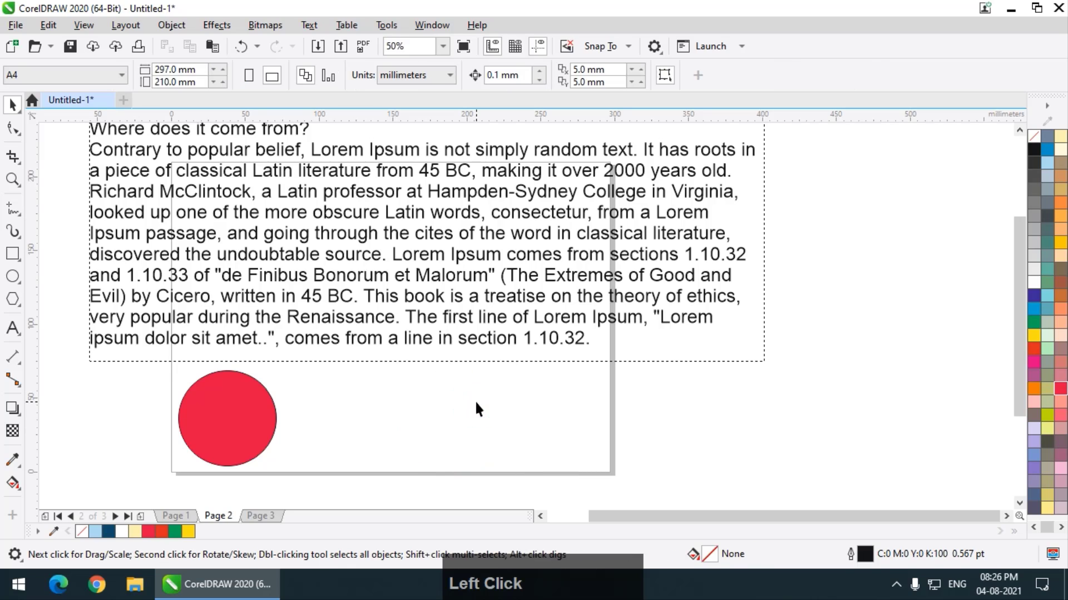
Step: Leave three copies of the red circle along its horizontal row during a single move, ending at about X 445 mm
left_click_drag(256, 408, 487, 411)
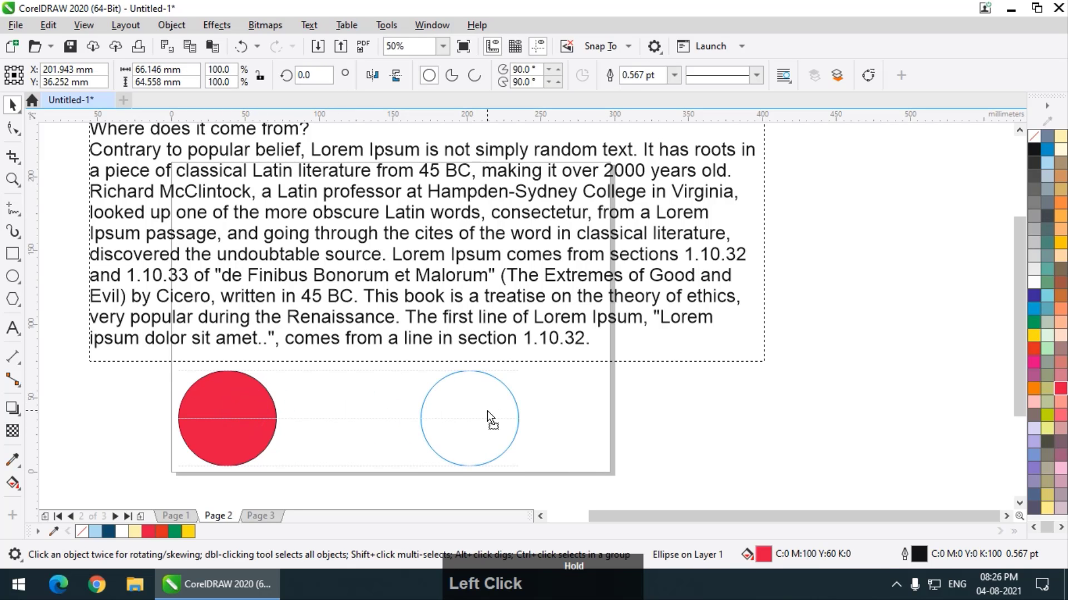
left_click_drag(487, 410, 833, 410)
key("space")
key("space")
key("space")
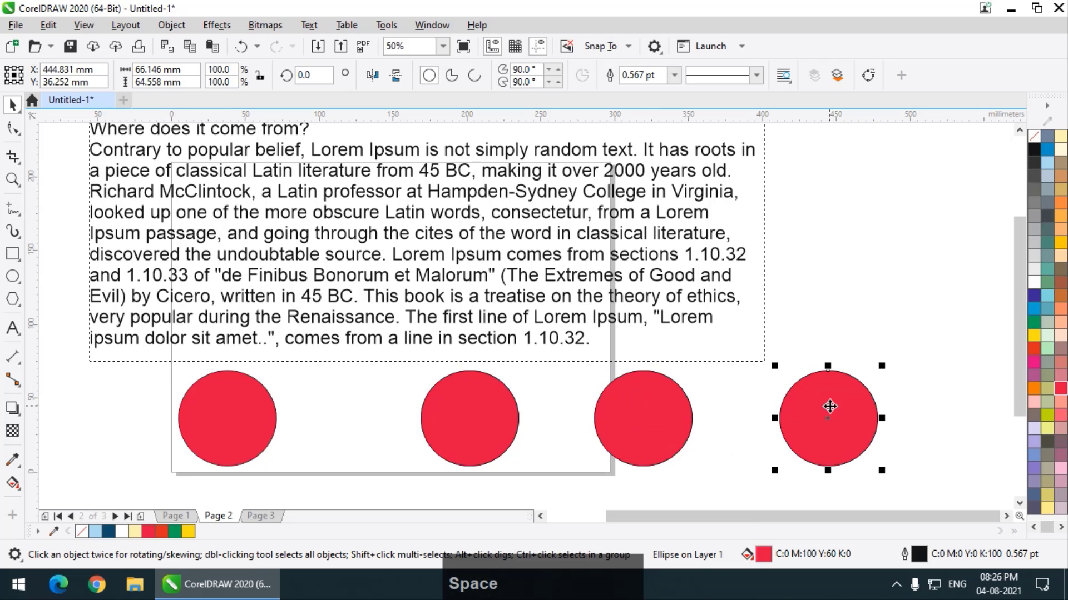
Step: Delete the outermost circle copy at the far right end of the row
left_click(737, 412)
left_click(849, 428)
key("Delete")
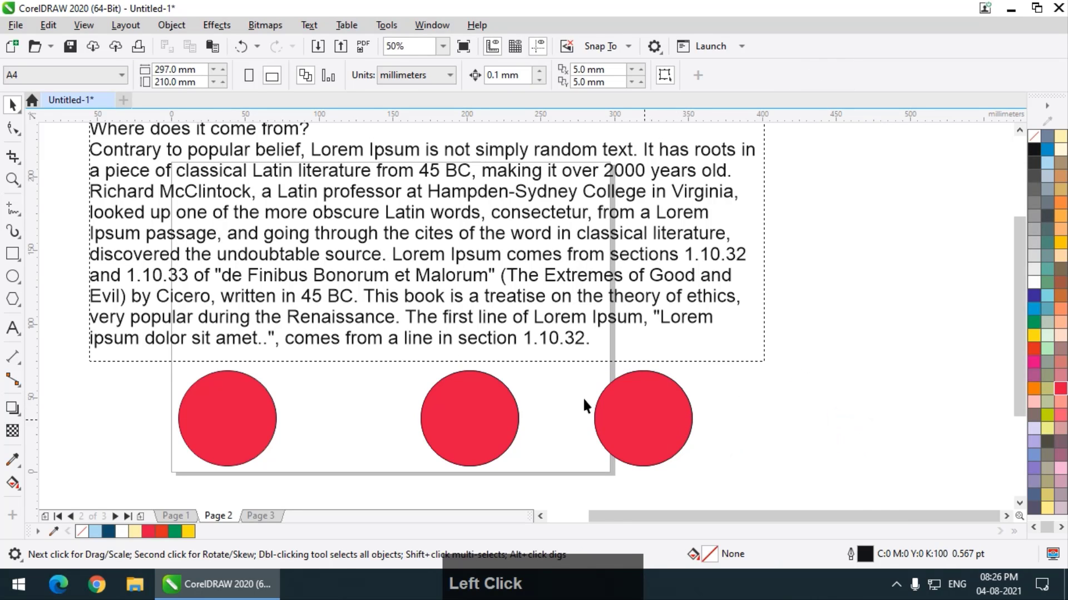
Step: Select the whole row of red circles and leave two slightly offset copies of it below the page
scroll(453, 340, "down", 2)
left_click_drag(178, 334, 657, 451)
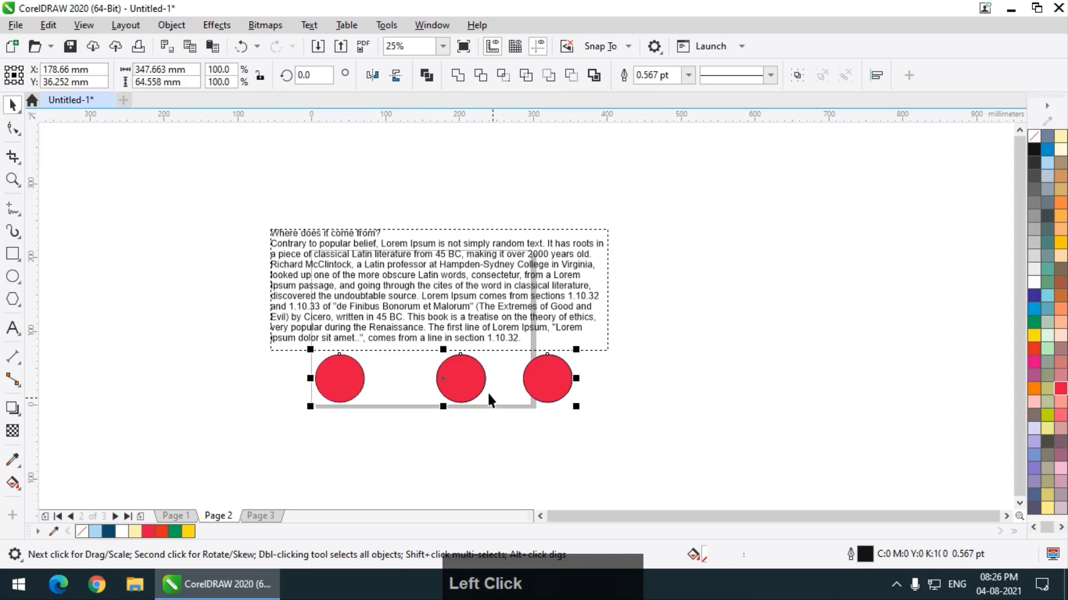
left_click_drag(473, 385, 502, 456)
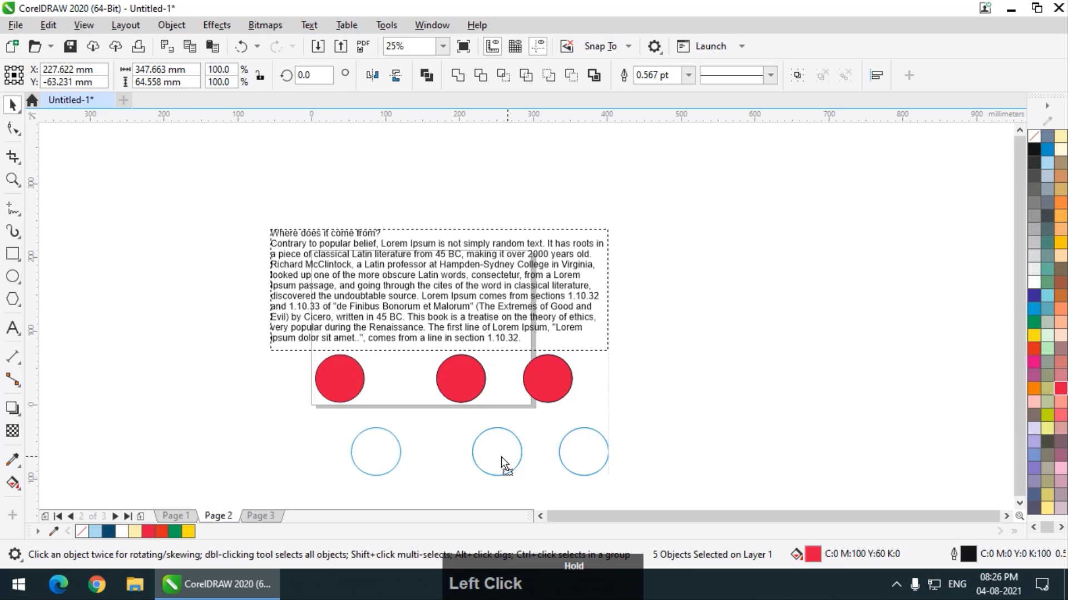
key("space")
left_click_drag(501, 456, 491, 452)
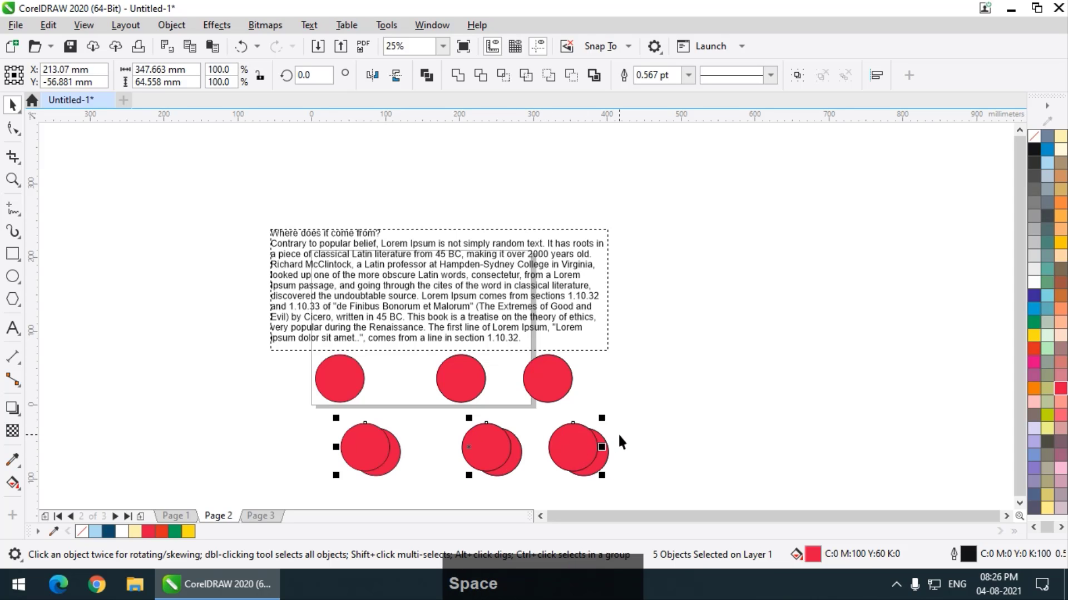
Step: Delete both overlapping copies of the circle row below the page
key("Delete")
left_click_drag(697, 408, 333, 487)
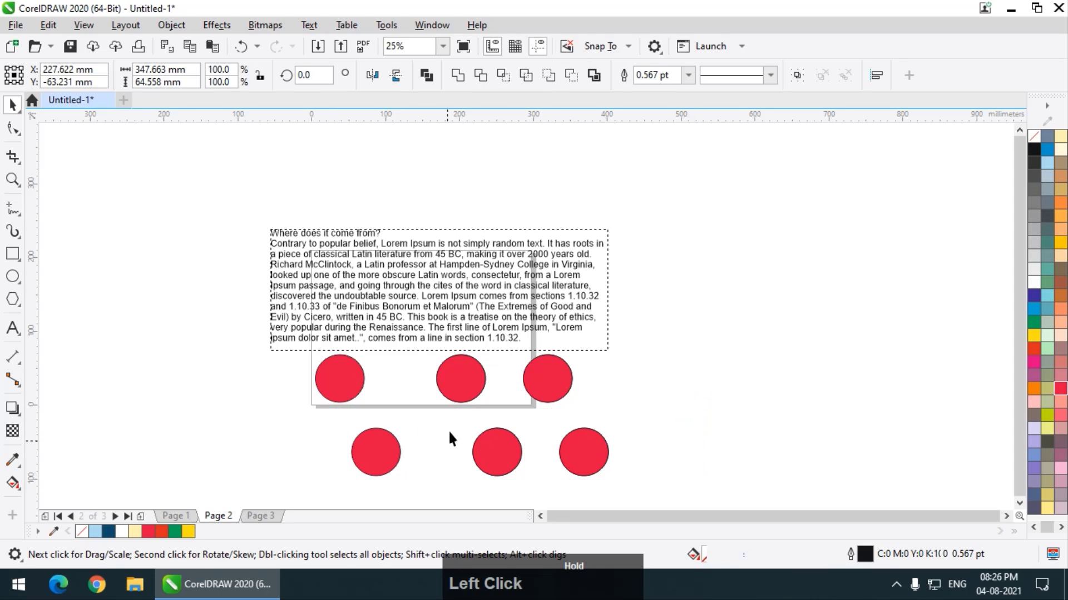
key("Delete")
Step: Delete the middle and right circles of the remaining row, keeping only the first circle
left_click(449, 384)
left_click(504, 384)
left_click(543, 385)
left_click(417, 383)
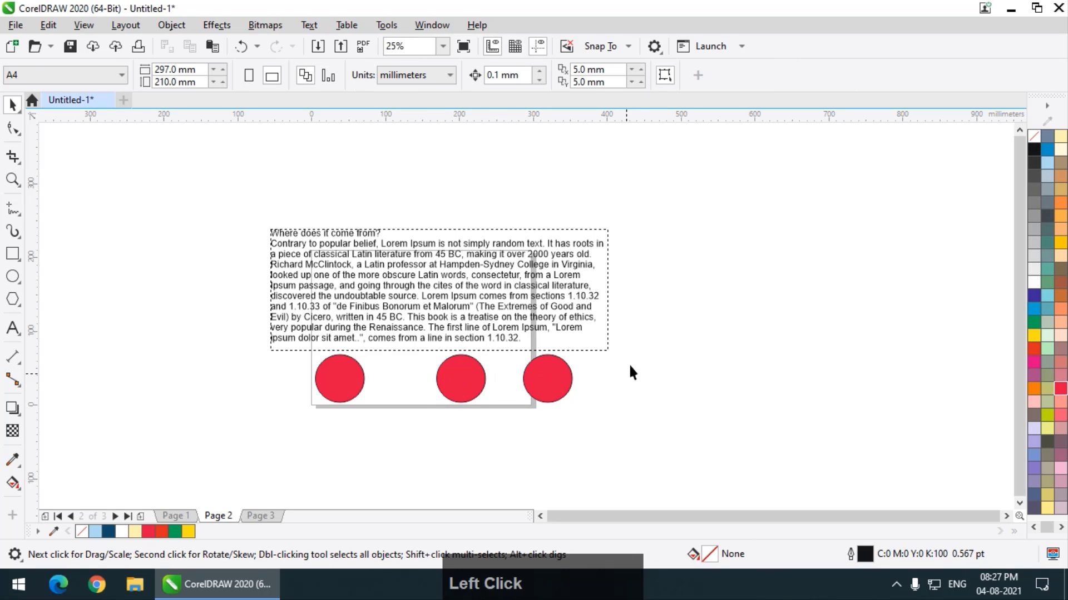
left_click_drag(687, 332, 403, 453)
key("Delete")
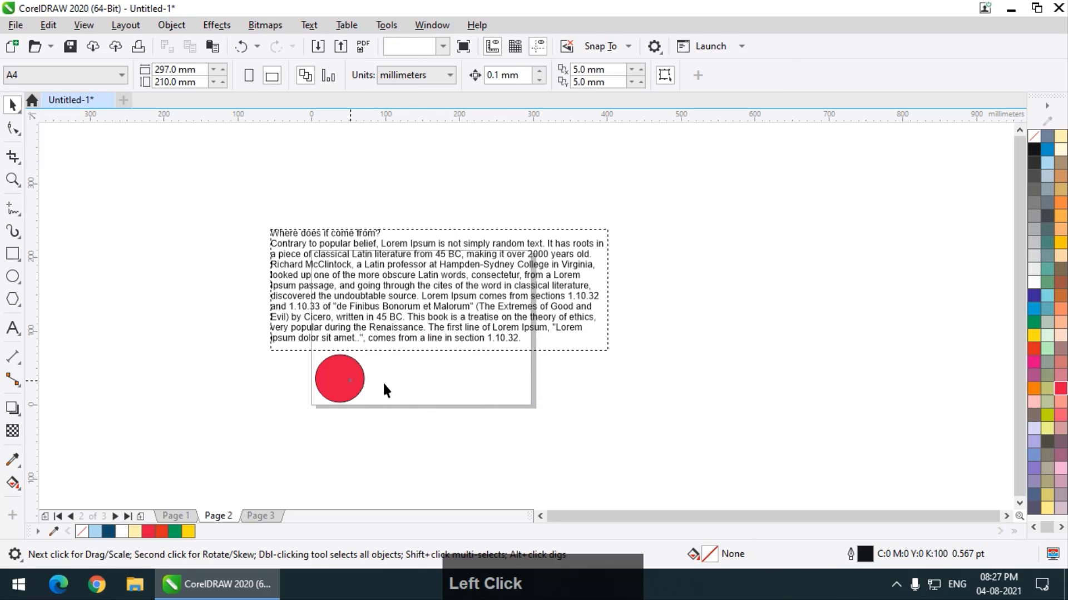
Step: Turn the remaining circle into a narrow upright ellipse about 27 by 65 mm below the text and remove its fill
left_click_drag(334, 392, 313, 371)
scroll(472, 381, "up", 1)
left_click(1034, 134)
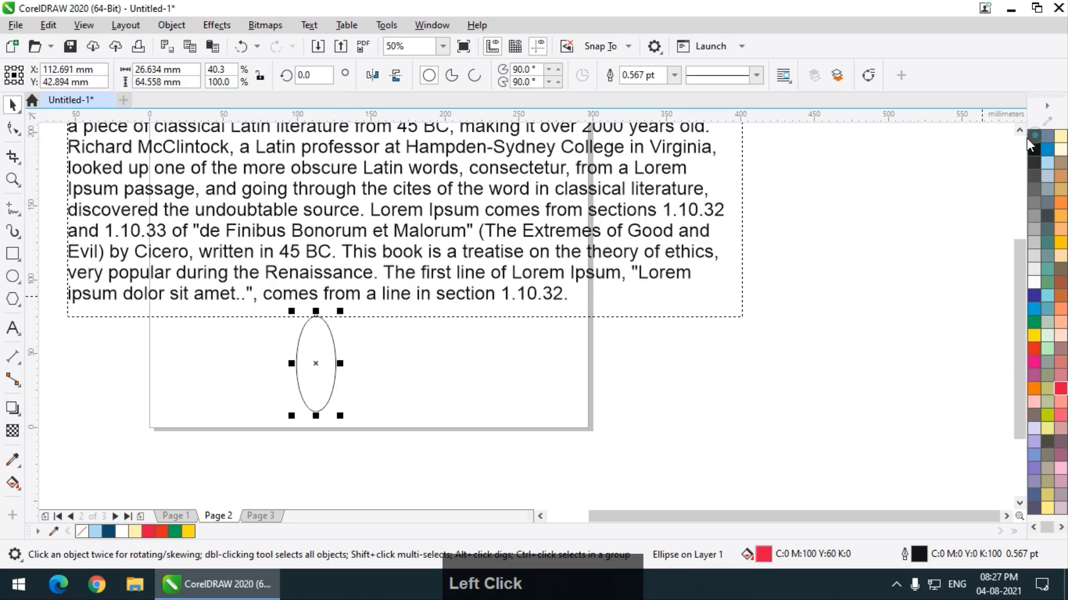
Step: Move the ellipse's rotation centre to its lower end and rotate a copy about 24 degrees clockwise around it
left_click(316, 363)
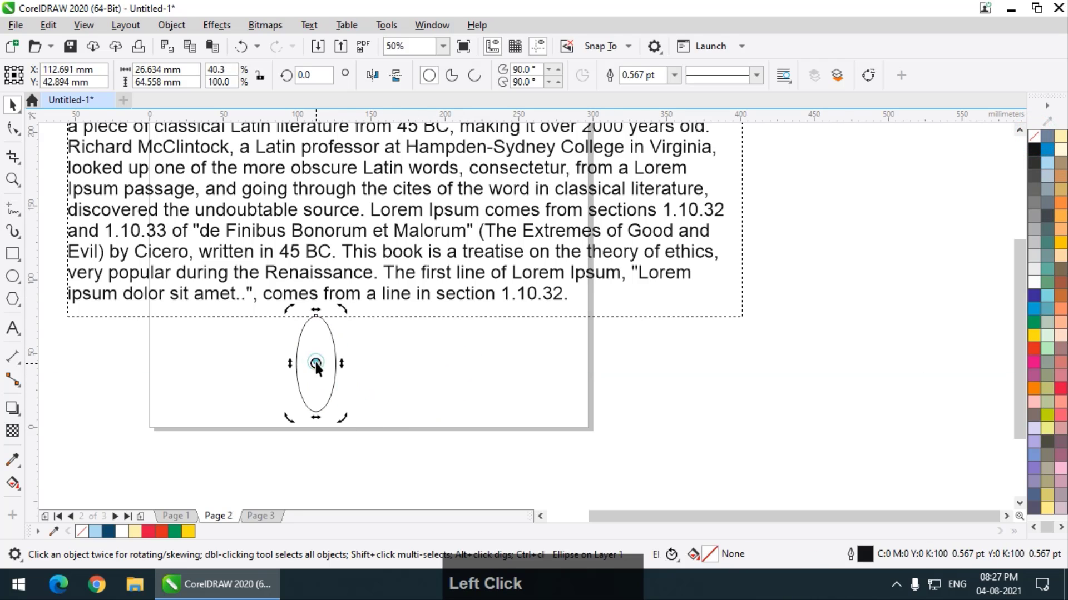
left_click_drag(316, 364, 315, 412)
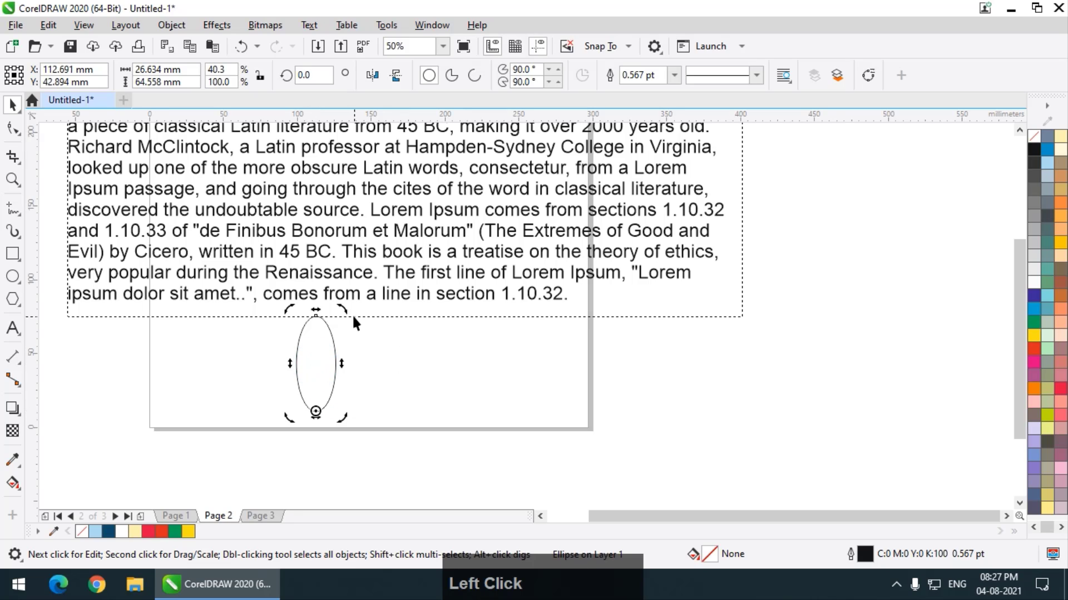
left_click_drag(344, 312, 386, 323)
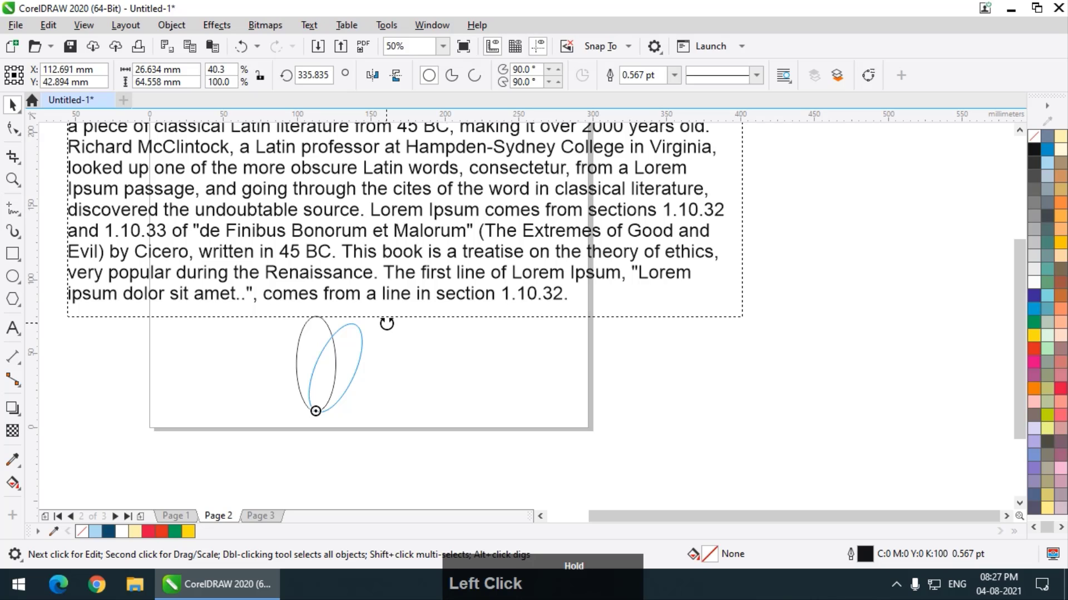
left_click_drag(386, 324, 385, 321)
key("space")
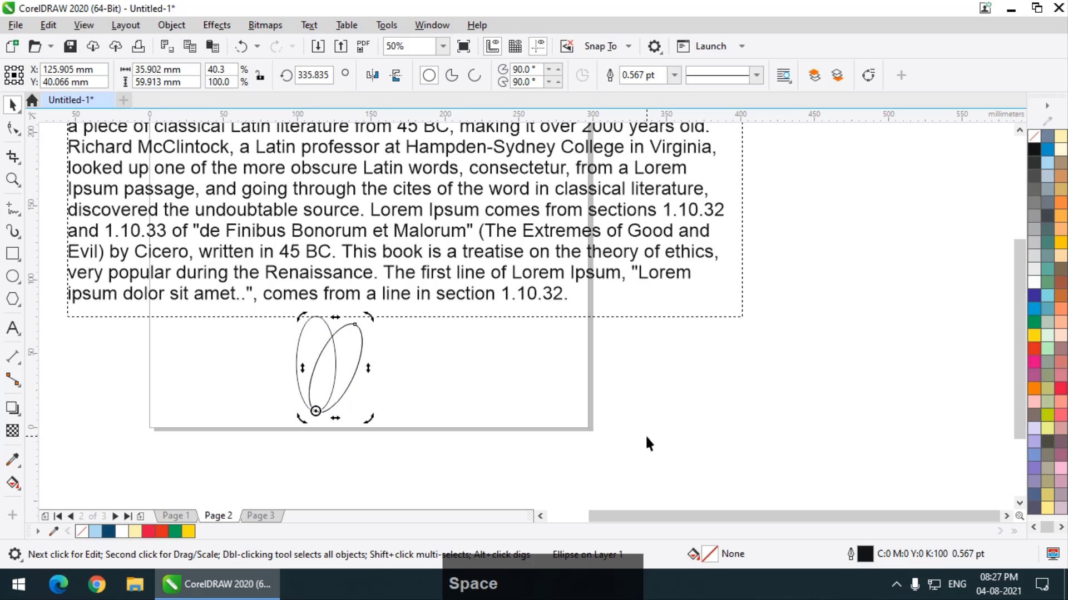
Step: Repeat the rotated duplication around the shared lower point until the ellipses form a full flower
key("ctrl+r")
key("ctrl+r")
key("ctrl+r")
key("ctrl+r")
key("ctrl+r")
key("ctrl+r")
key("ctrl+r")
key("ctrl+r")
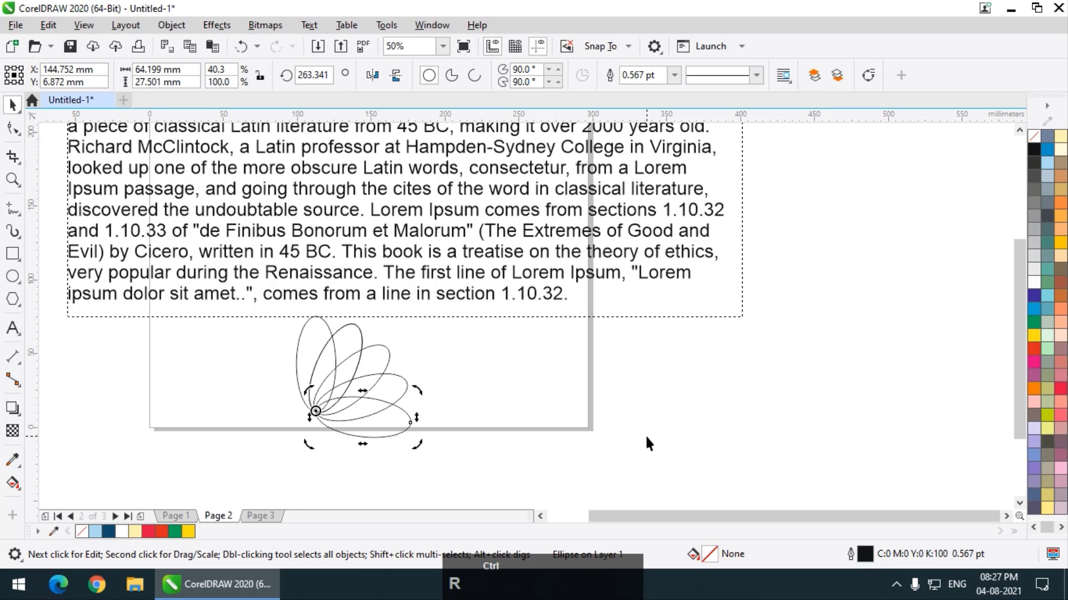
key("ctrl+r")
key("ctrl+r")
key("ctrl+r")
key("ctrl+r")
key("ctrl+r")
key("ctrl+r")
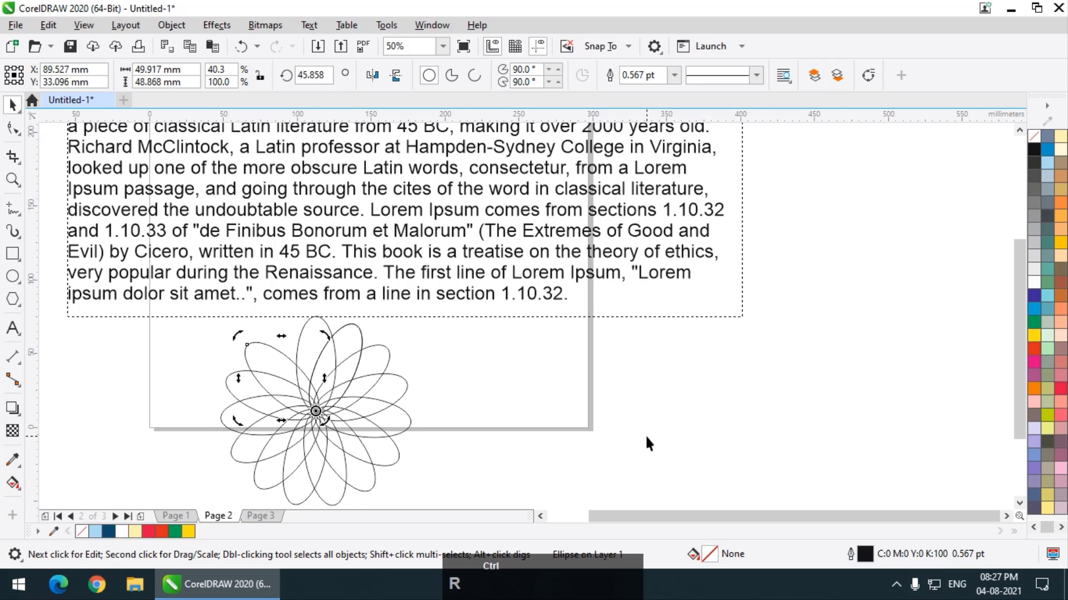
Step: Delete the entire ellipse flower below the text and fit all remaining objects in the view
scroll(455, 412, "down", 2)
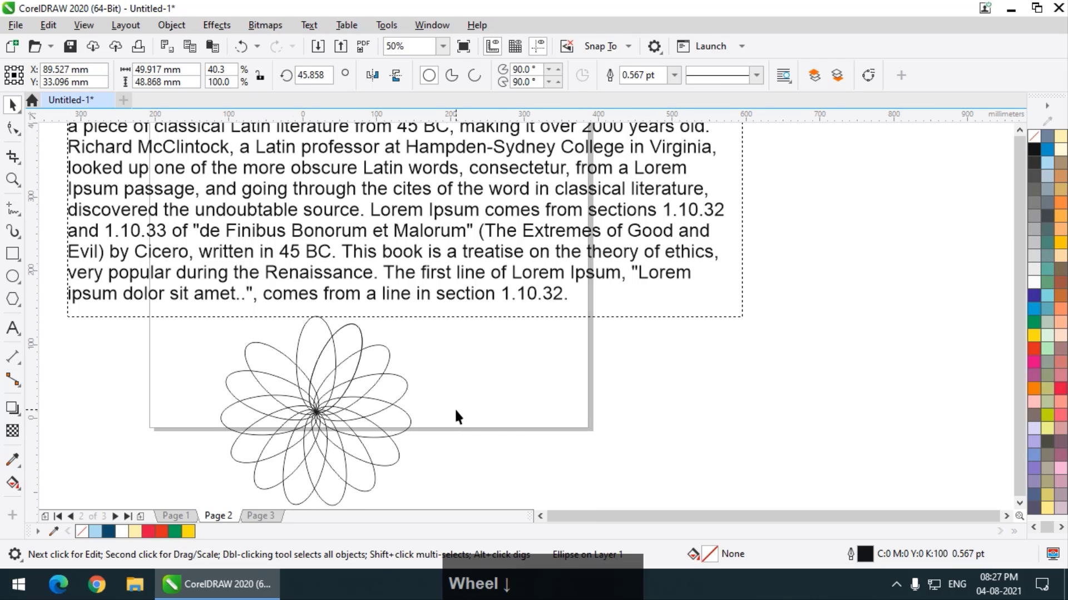
left_click_drag(542, 463, 303, 352)
key("Delete")
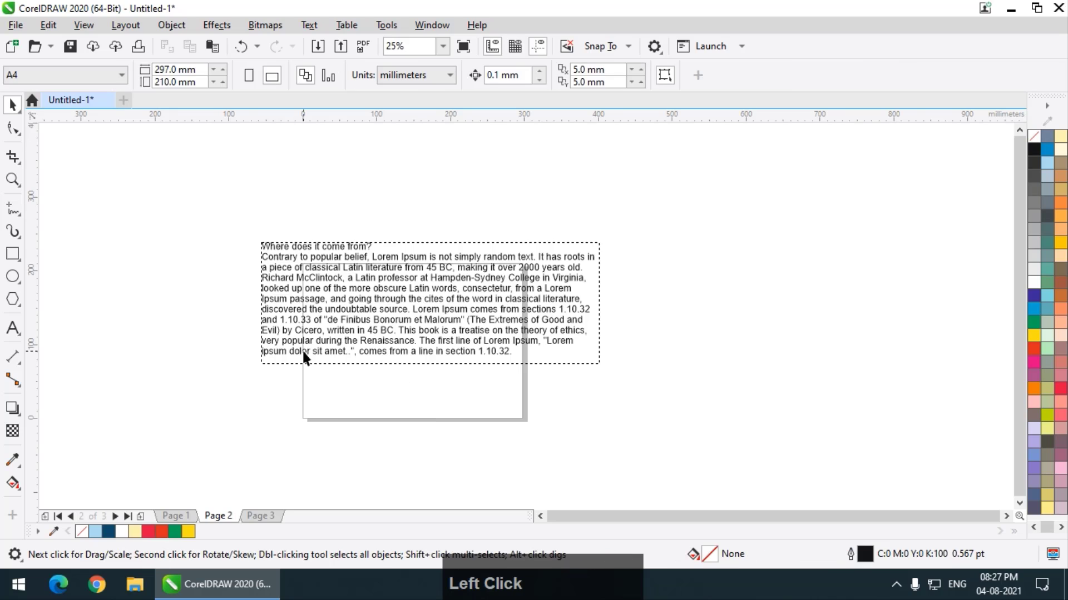
key("F4")
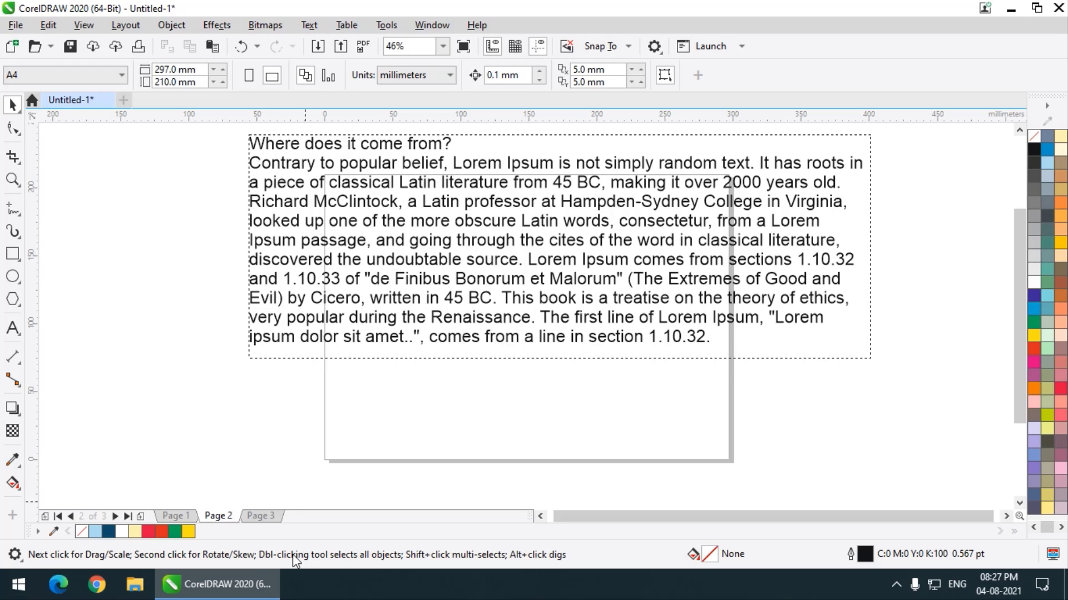
Step: Go to Page 3 and group all twelve red, yellow and green rectangles
left_click(268, 516)
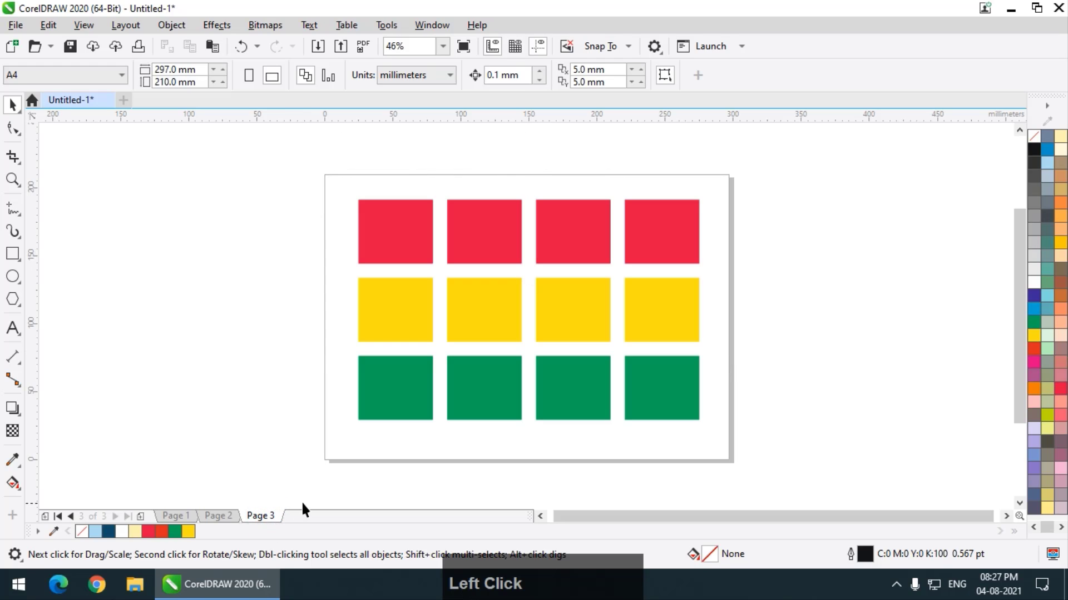
left_click(406, 235)
left_click(262, 172)
left_click_drag(248, 168, 774, 438)
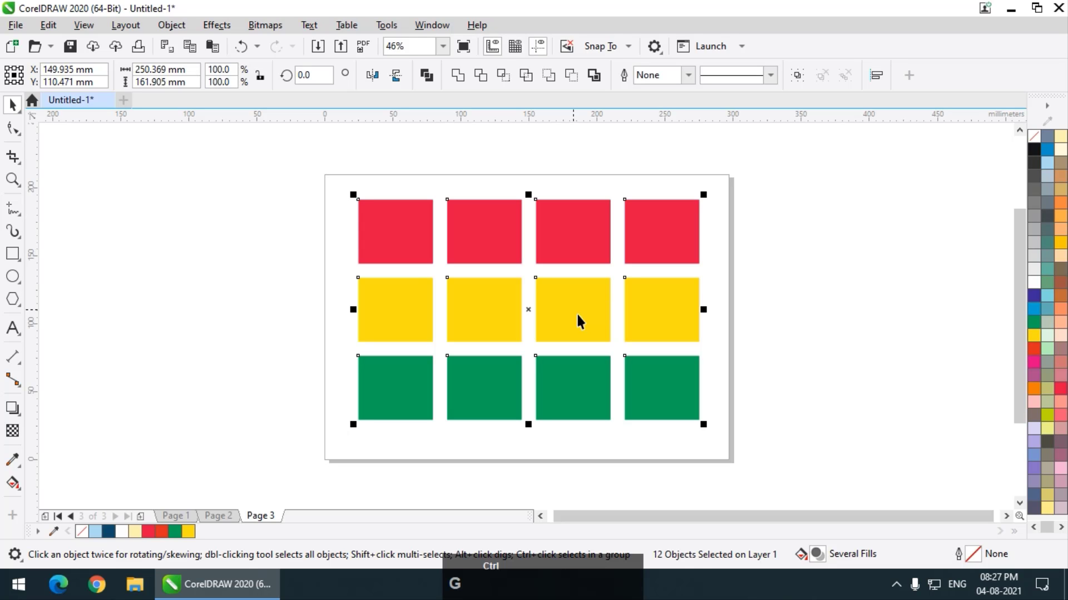
key("ctrl+g")
Step: Move the grouped rectangles partly off the page's left edge and undo the move
left_click(855, 325)
left_click_drag(656, 315, 429, 336)
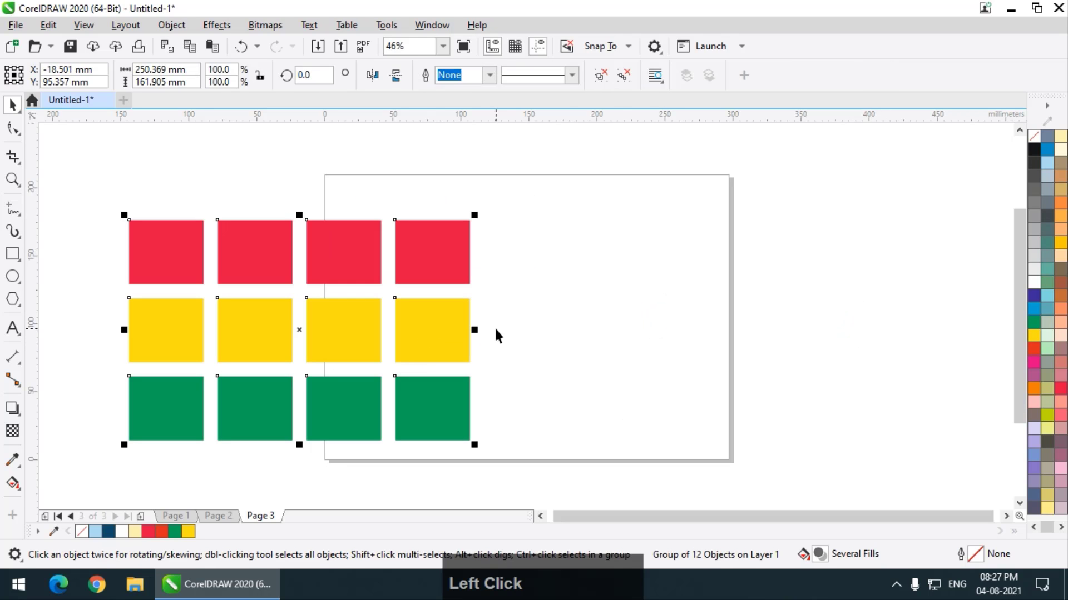
left_click(495, 325)
key("ctrl+z")
left_click(749, 321)
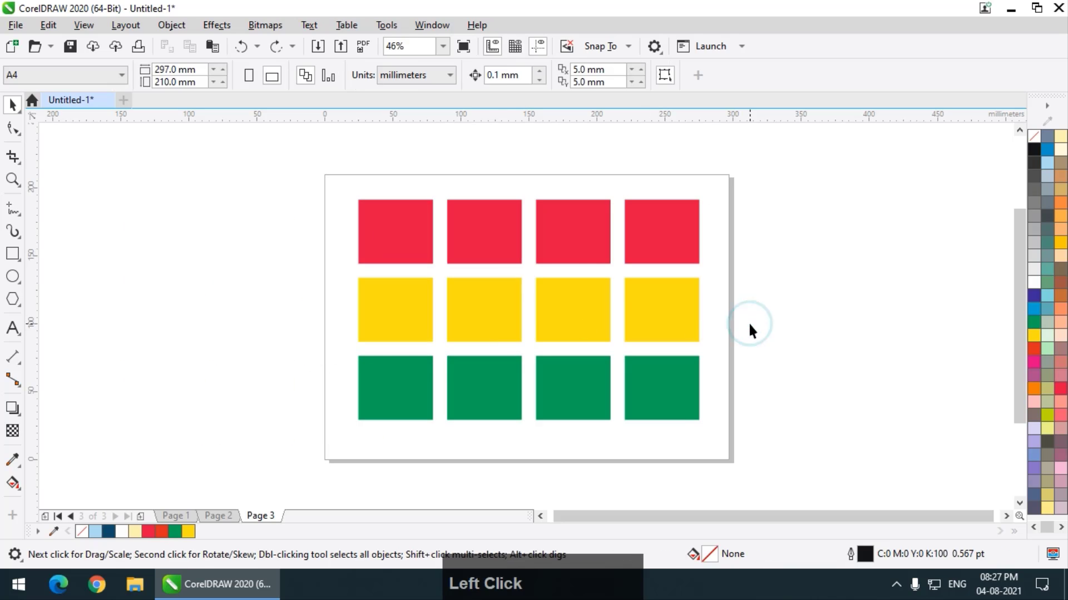
Step: Select single rectangles inside the group without ungrouping and fill the third one in the top row blue (C100 M100 Y0 K0)
left_click(595, 259)
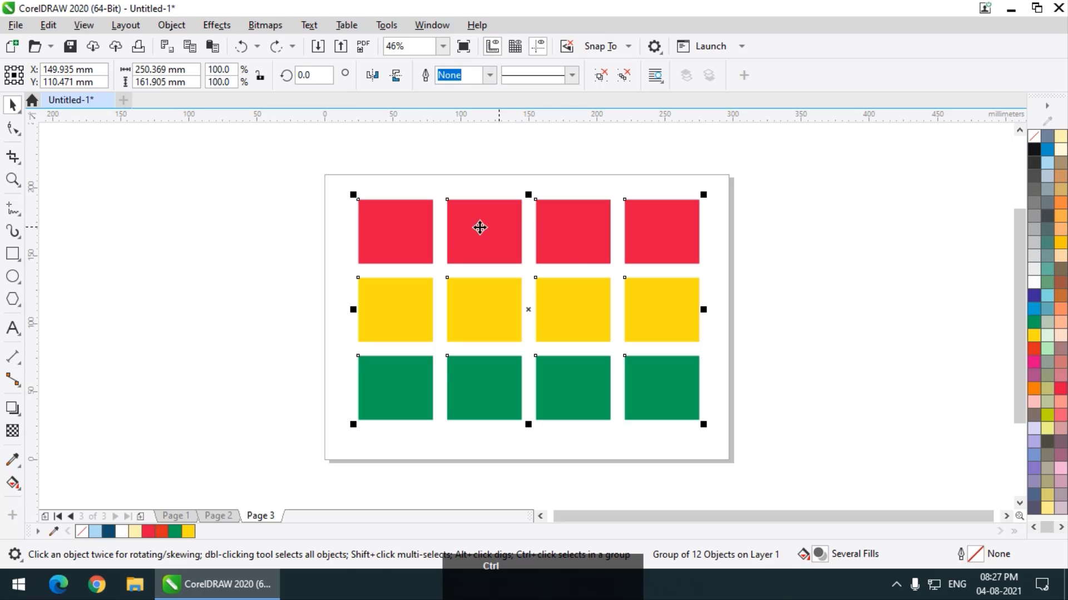
left_click(415, 231, "ctrl")
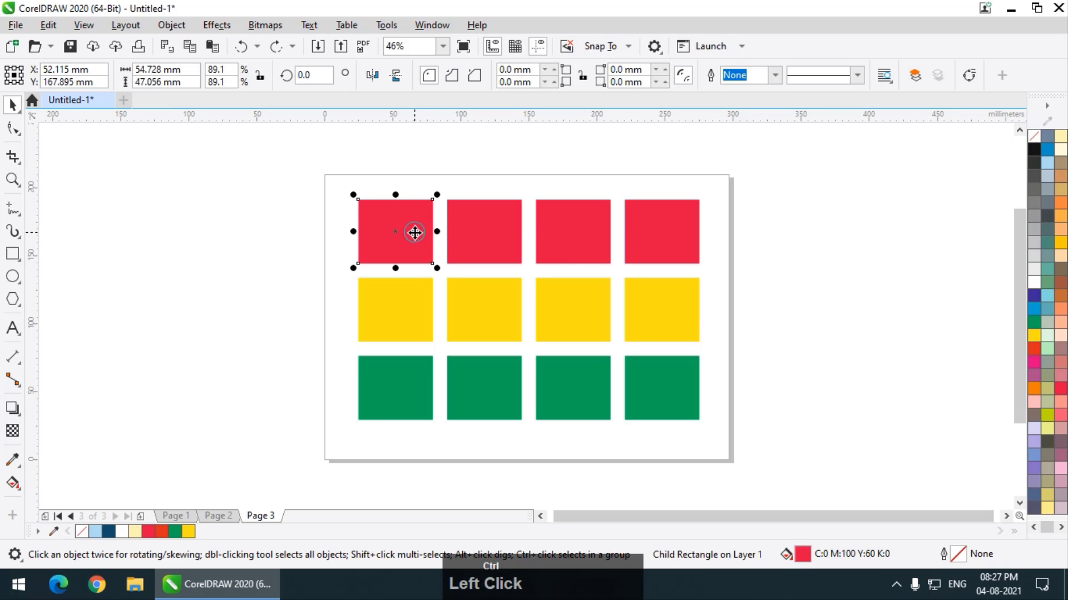
left_click(503, 305, "ctrl")
left_click(577, 305, "ctrl")
left_click(594, 233, "ctrl")
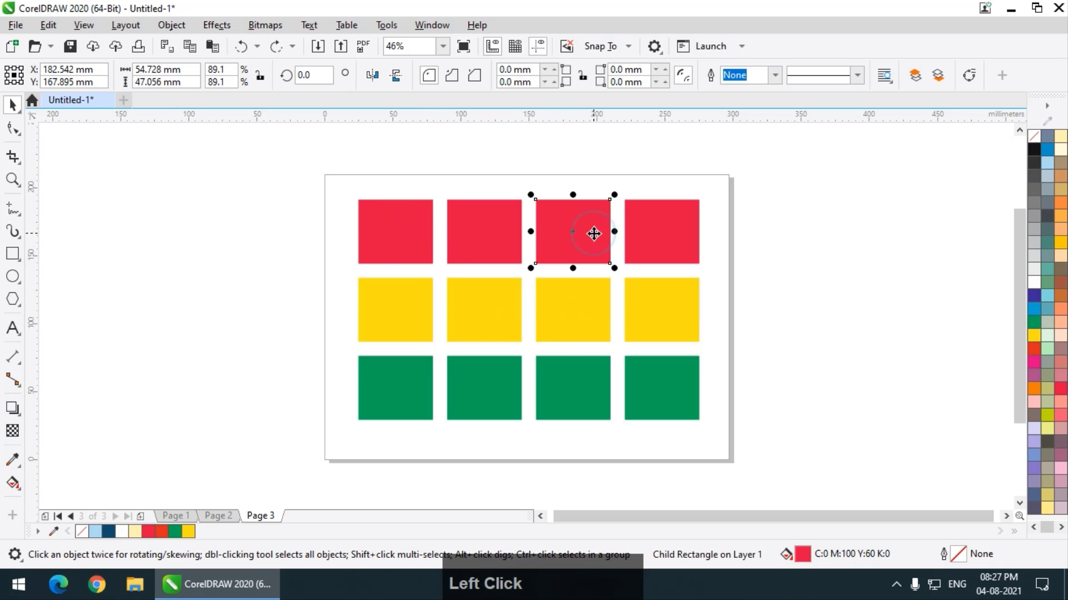
left_click(1034, 297)
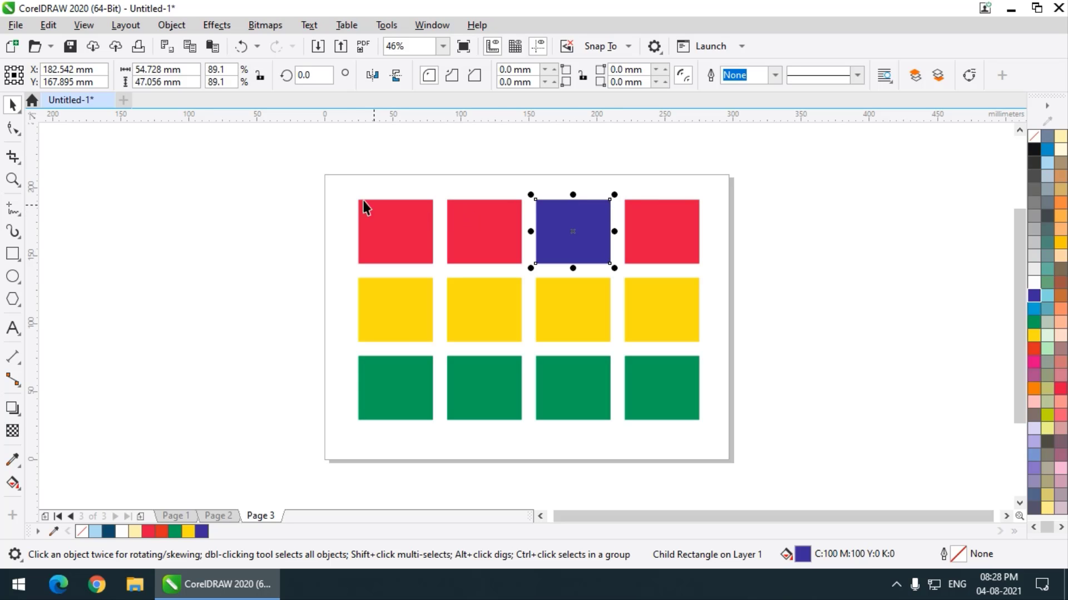
Step: Select four rectangles inside the group without ungrouping: first in the top row, second in the middle row, third and fourth in the bottom row
left_click(340, 192)
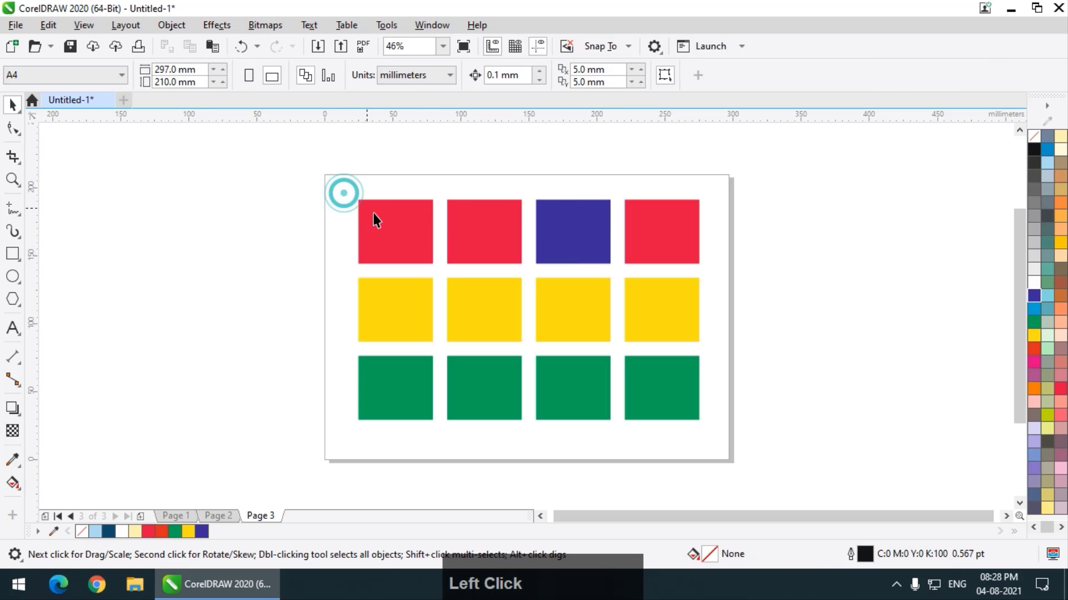
left_click(415, 233, "ctrl")
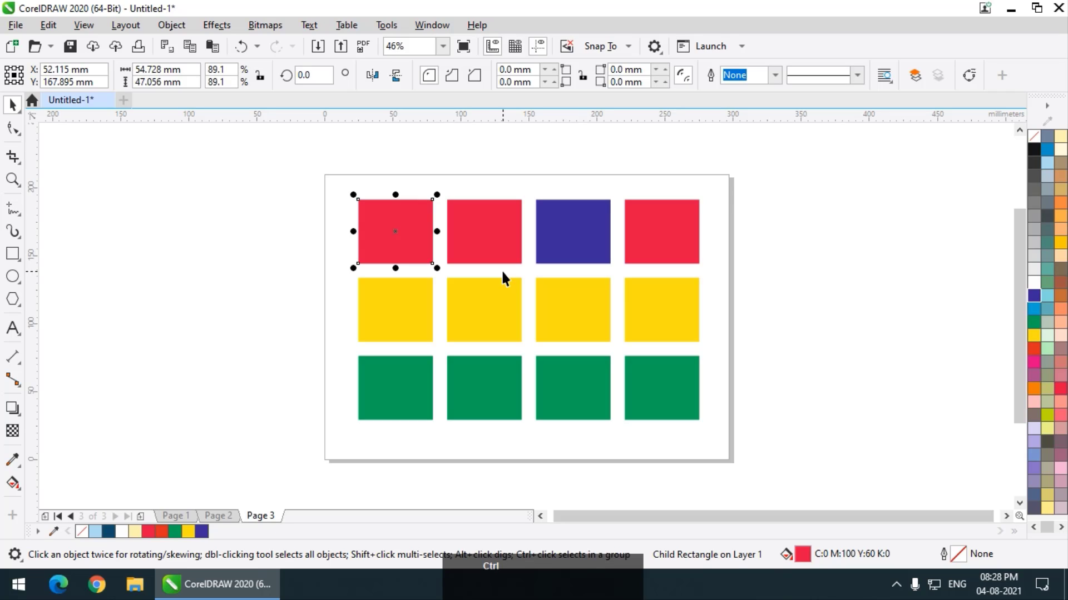
left_click(481, 301, "ctrl+shift")
left_click(587, 390, "ctrl+shift")
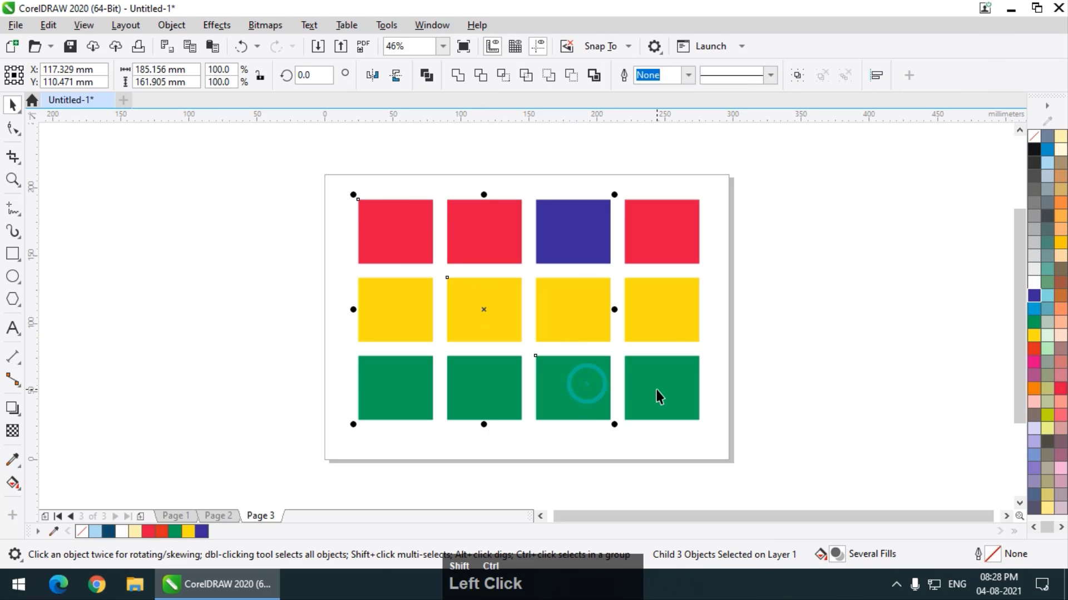
left_click(649, 388, "ctrl+shift")
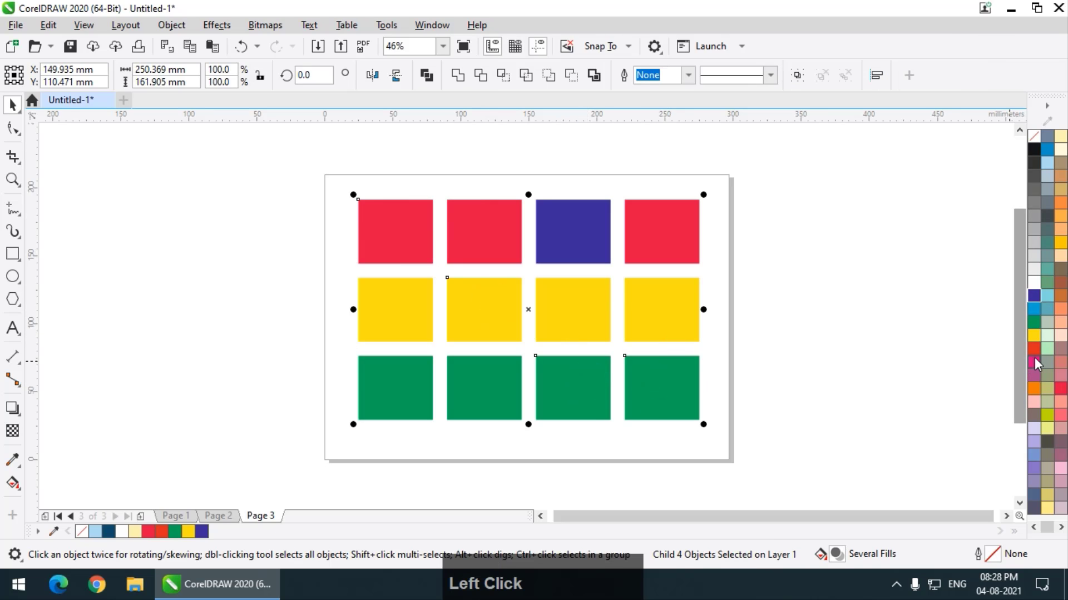
Step: Try green, cyan, orange-red, medium grey and 80% black fills on the four selected rectangles
left_click(1032, 327)
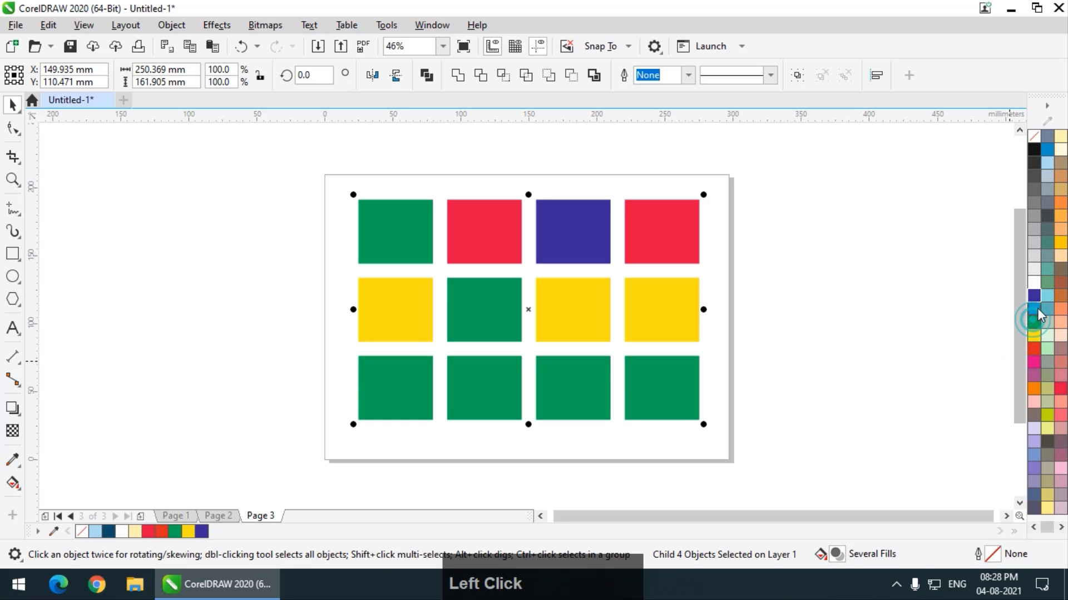
left_click(1034, 308)
left_click(1033, 350)
left_click(1038, 204)
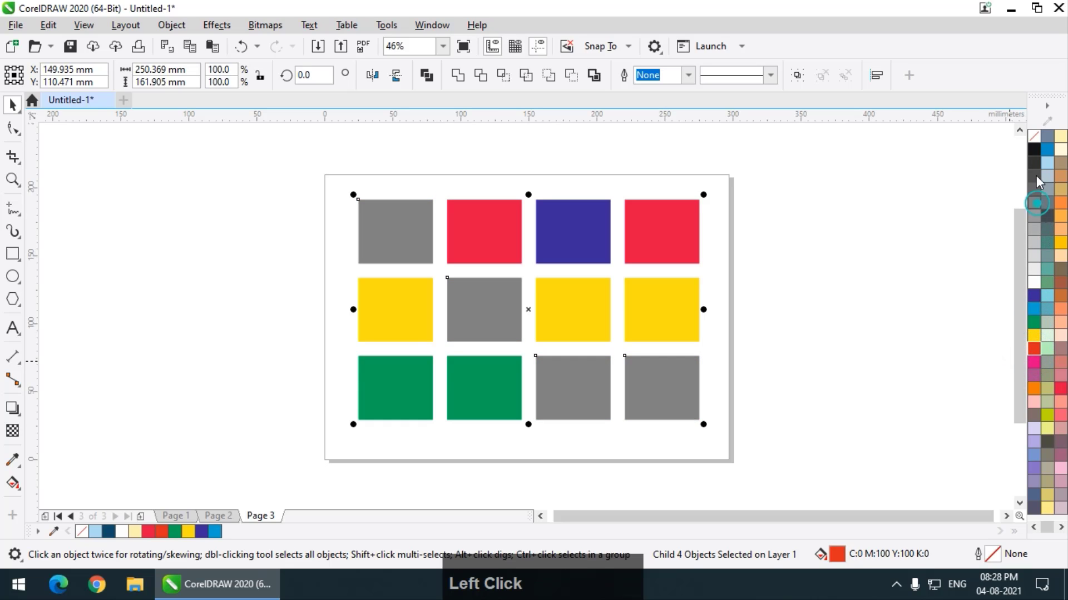
left_click(1033, 176)
scroll(712, 244, "down", 2)
scroll(712, 243, "down", 1)
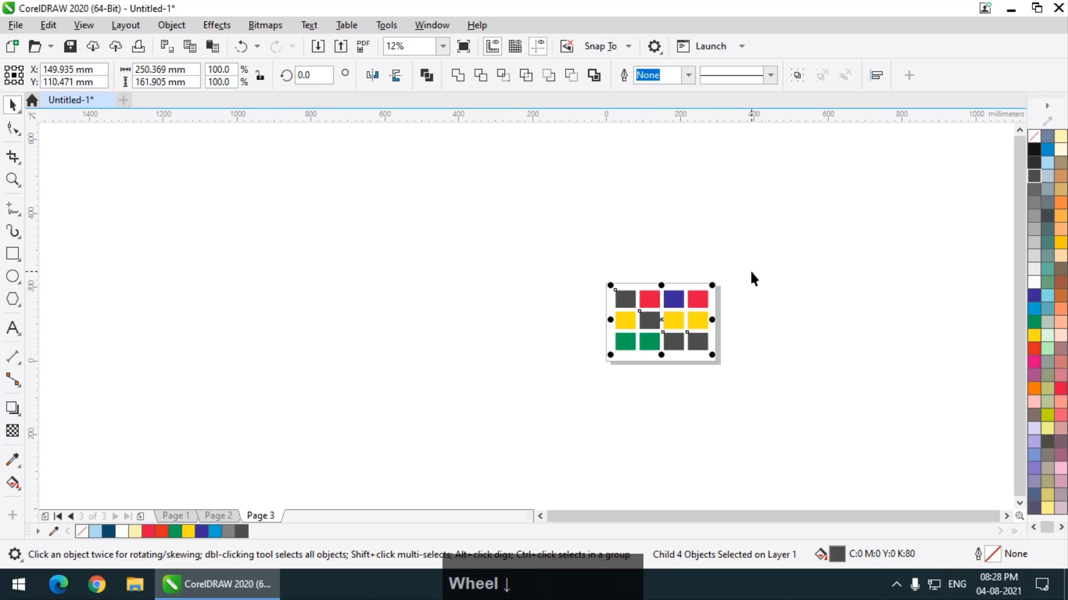
scroll(751, 271, "up", 1)
key("F4")
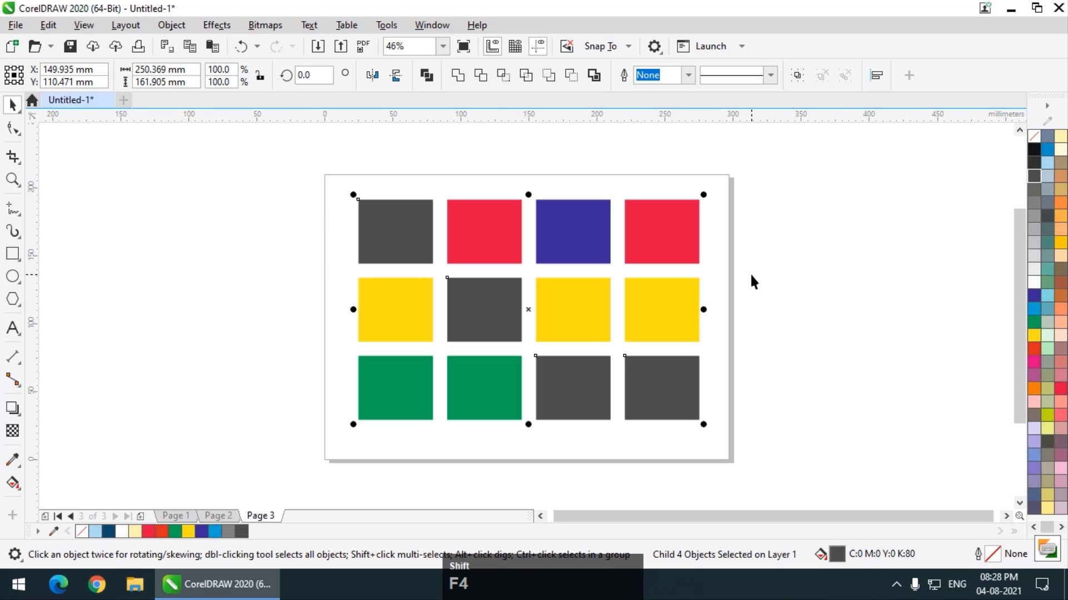
Step: Try further palette colours on the four selected rectangles, settle on brown (C0 M60 Y80 K20), and clear the selection
left_click(1034, 149)
left_click(1061, 189)
left_click(1061, 229)
left_click(1061, 296)
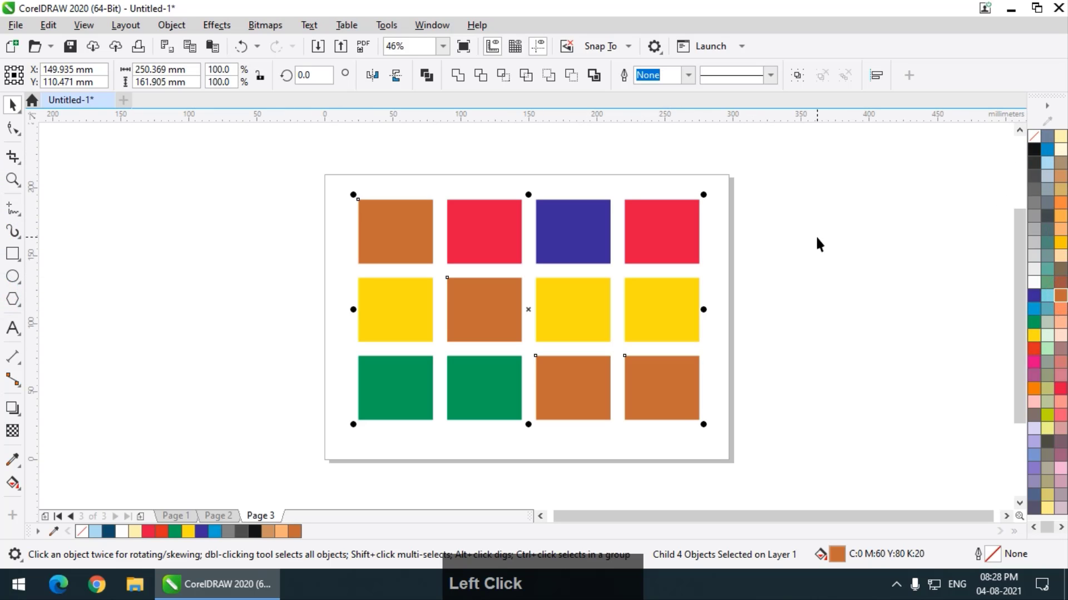
left_click(815, 234)
Step: Select the three rectangles of the fourth column inside the group, try several palette fills, finish with black, and deselect
left_click(683, 234, "ctrl")
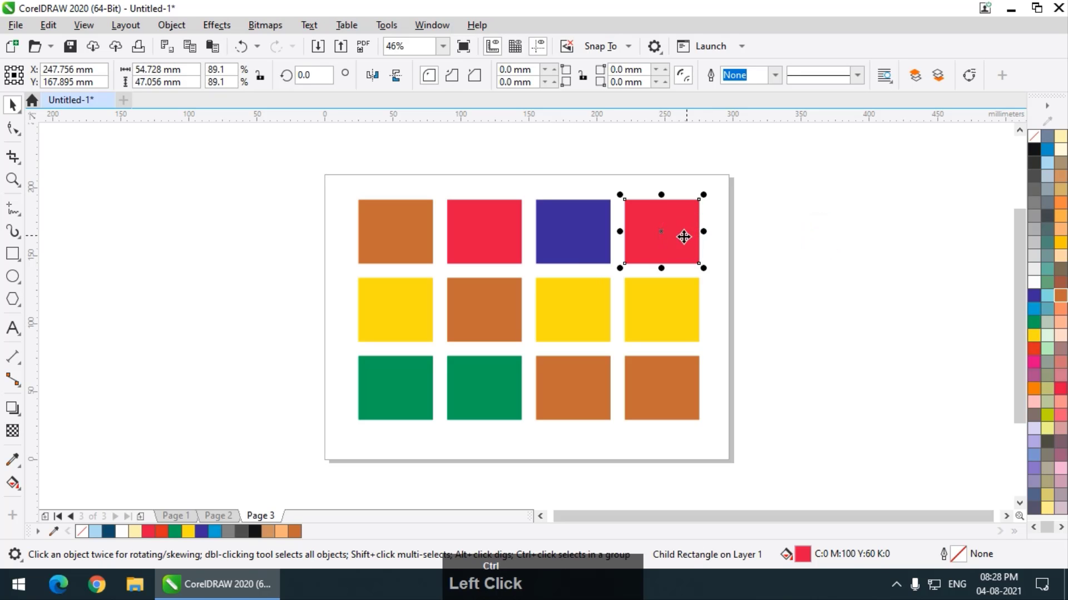
left_click(681, 308, "ctrl+shift")
left_click(679, 388, "ctrl+shift")
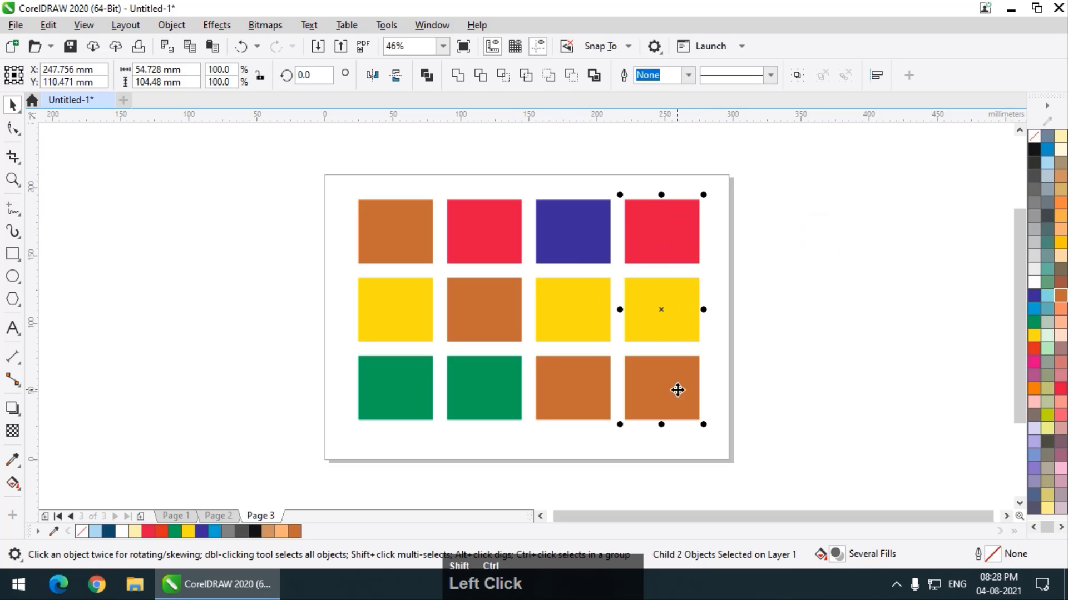
left_click(1032, 309)
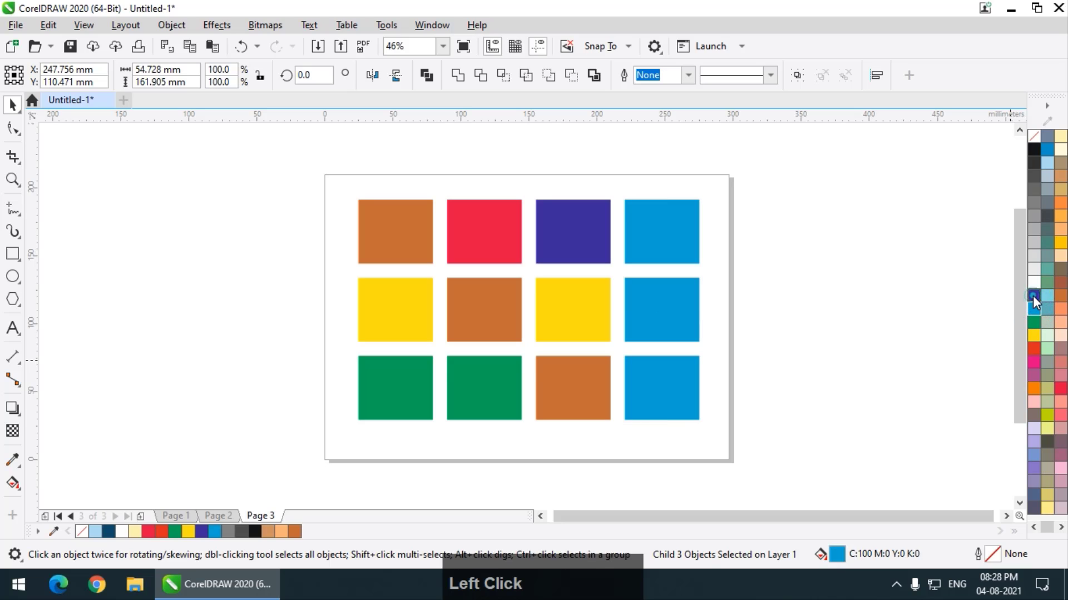
left_click(1033, 296)
left_click(1032, 281)
left_click(1033, 262)
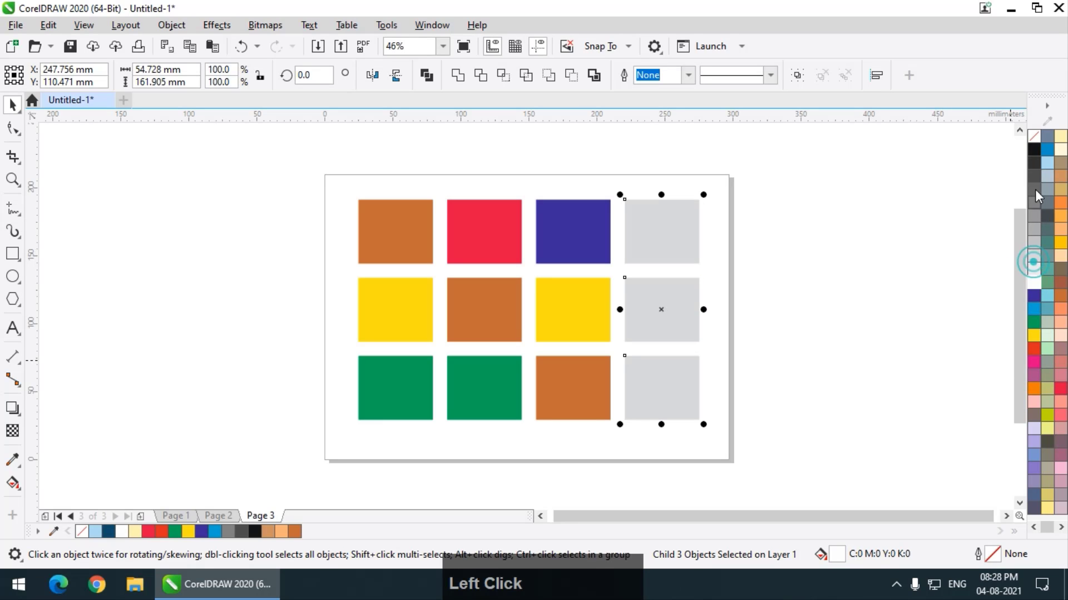
left_click(1035, 149)
left_click(882, 202)
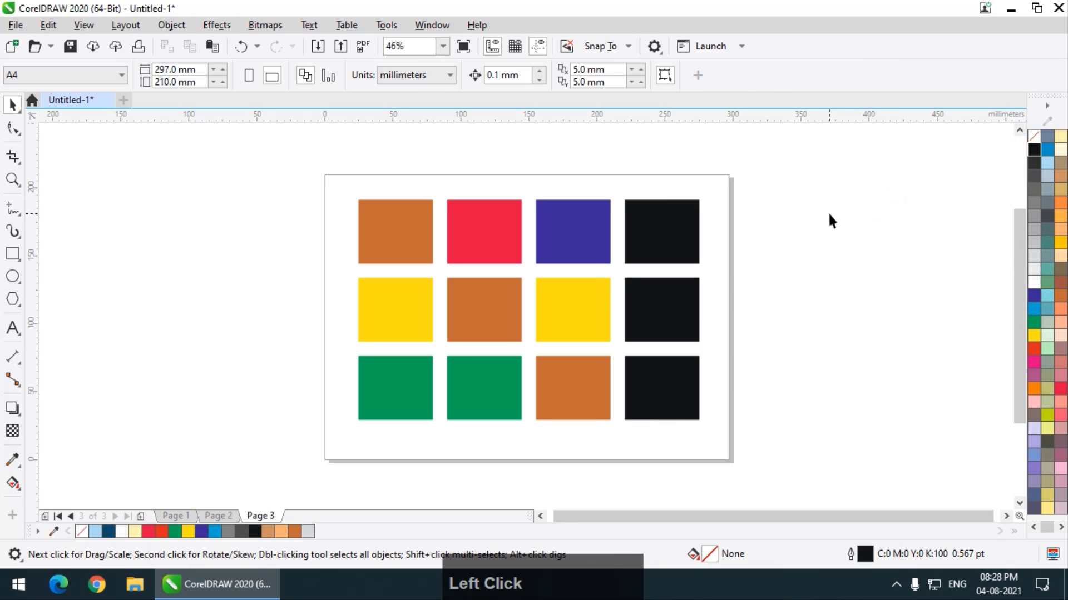